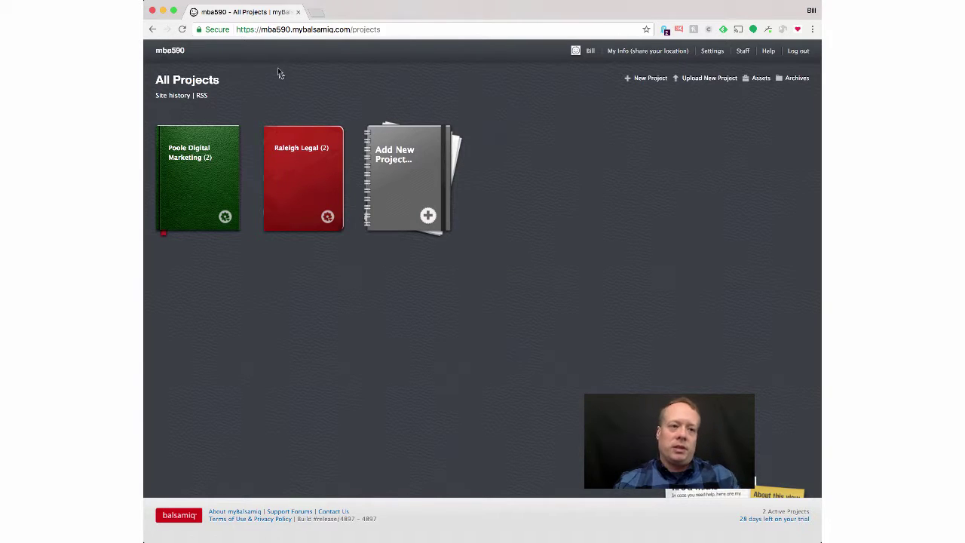
Create a project named Jenkins Digital Marketing with the red-and-white notebook Book Style cover
{"action": "left_click", "coordinate": [428, 216]}
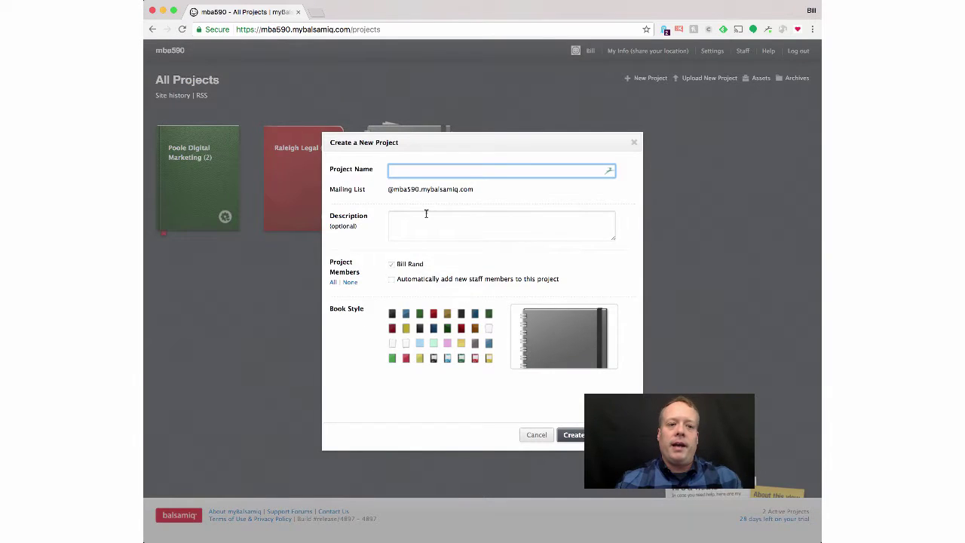
{"action": "type", "text": "Jenkin"}
{"action": "type", "text": "s Digital"}
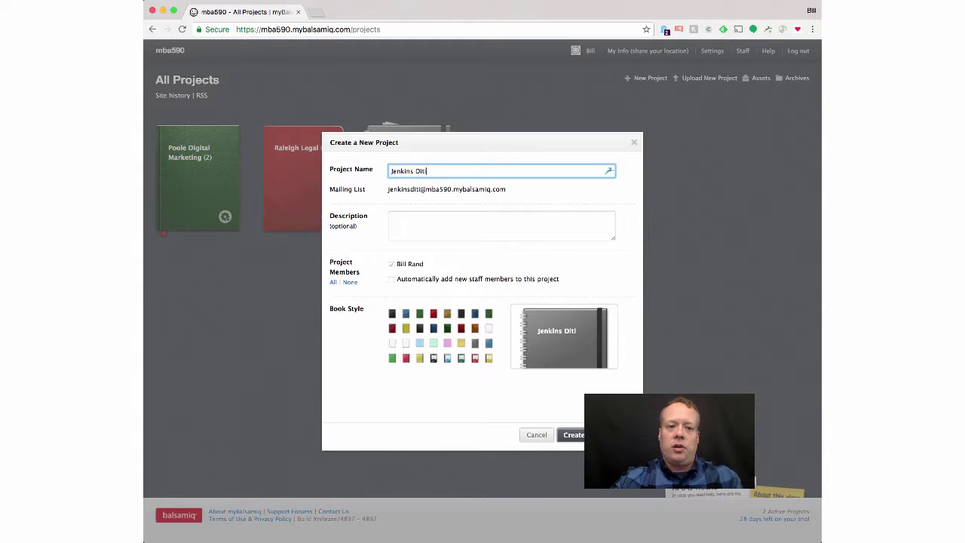
{"action": "type", "text": " Marketing"}
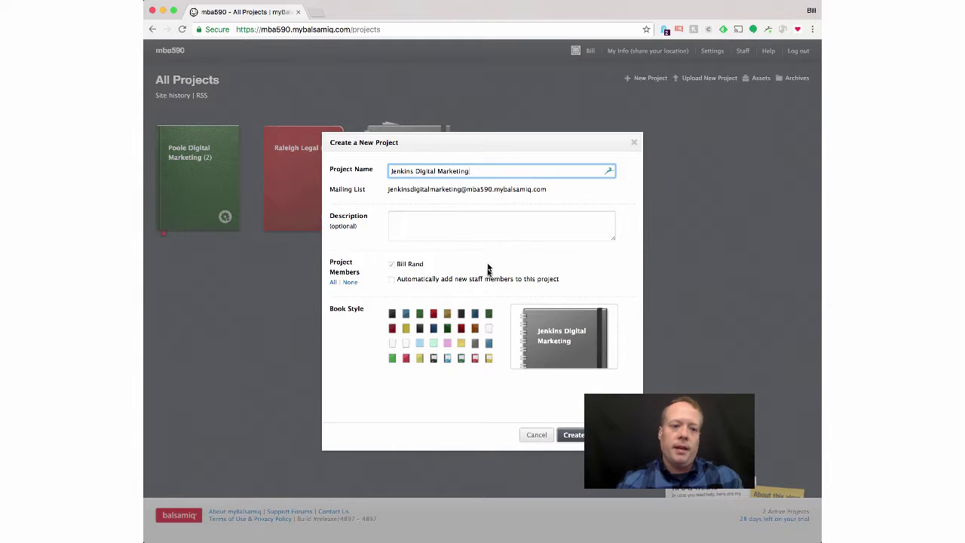
{"action": "left_click", "coordinate": [449, 335]}
{"action": "left_click", "coordinate": [446, 330]}
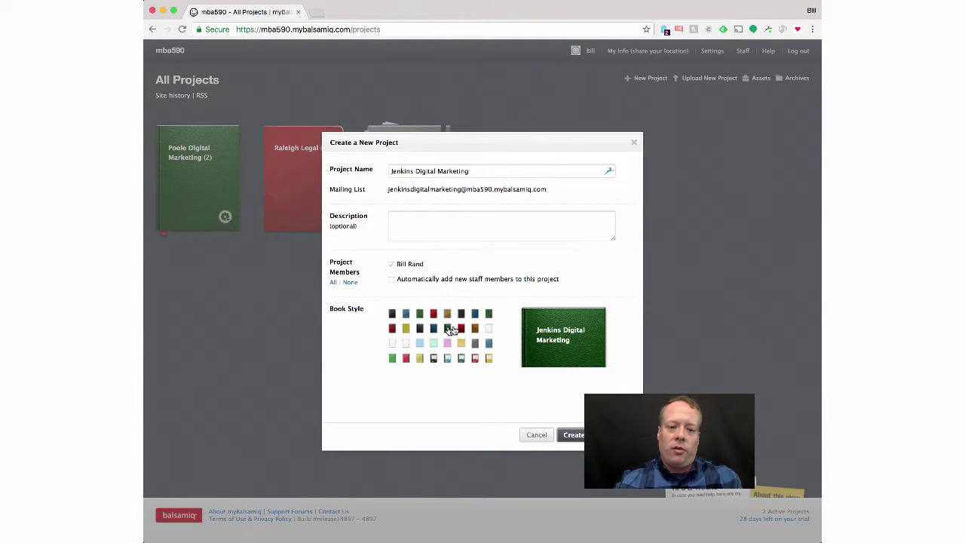
{"action": "left_click", "coordinate": [475, 358]}
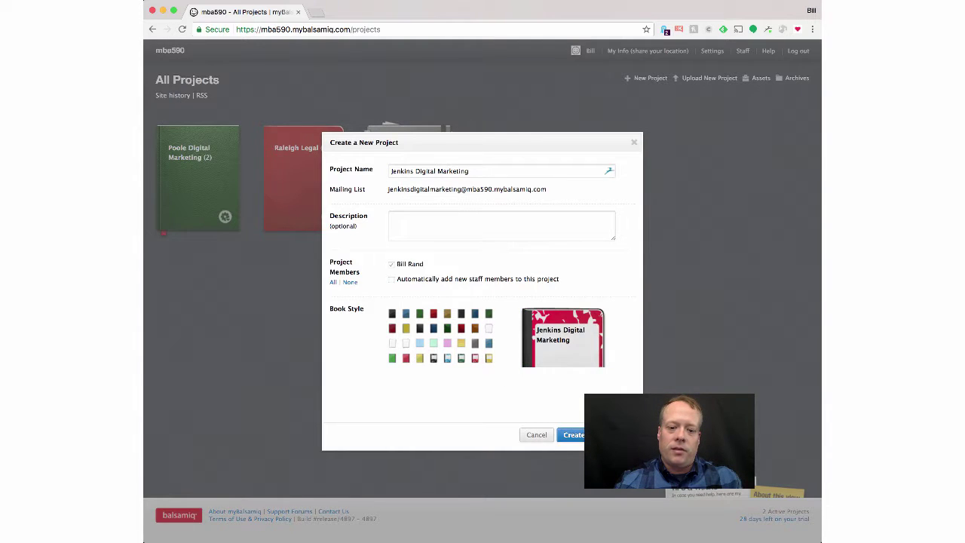
{"action": "left_click", "coordinate": [573, 435]}
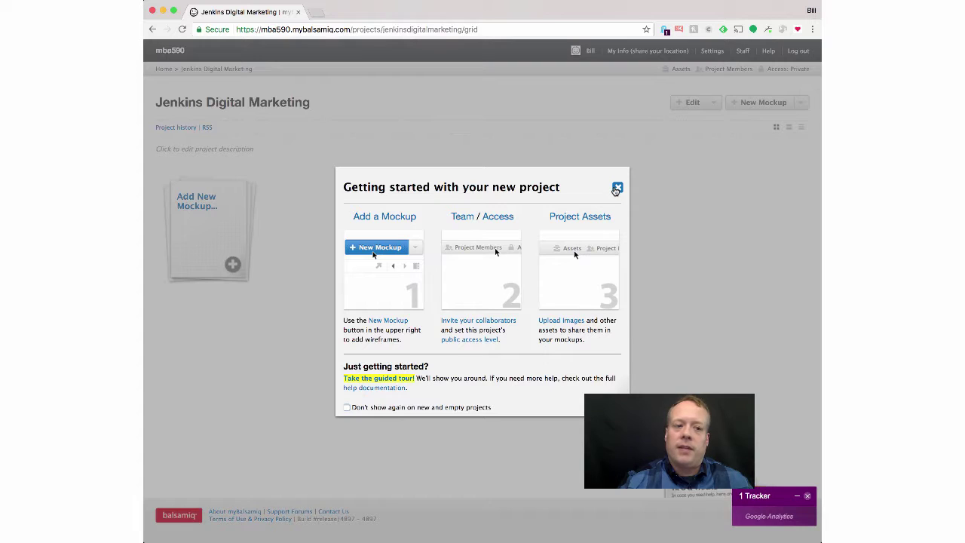
Close the Getting started welcome panel to reveal the empty project page
{"action": "left_click", "coordinate": [617, 188]}
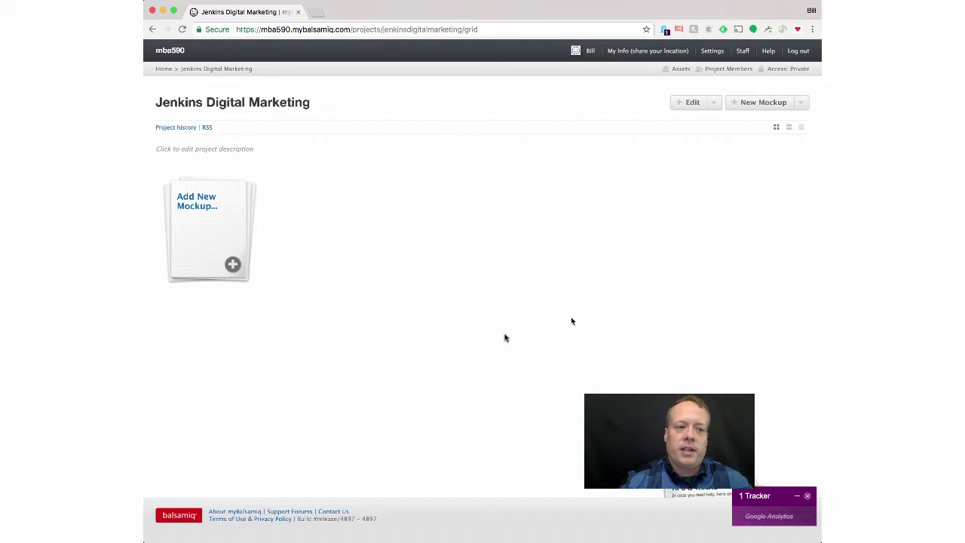
Open a blank New mockup and browse the Forms, Layout and Containers library categories
{"action": "left_click", "coordinate": [218, 238]}
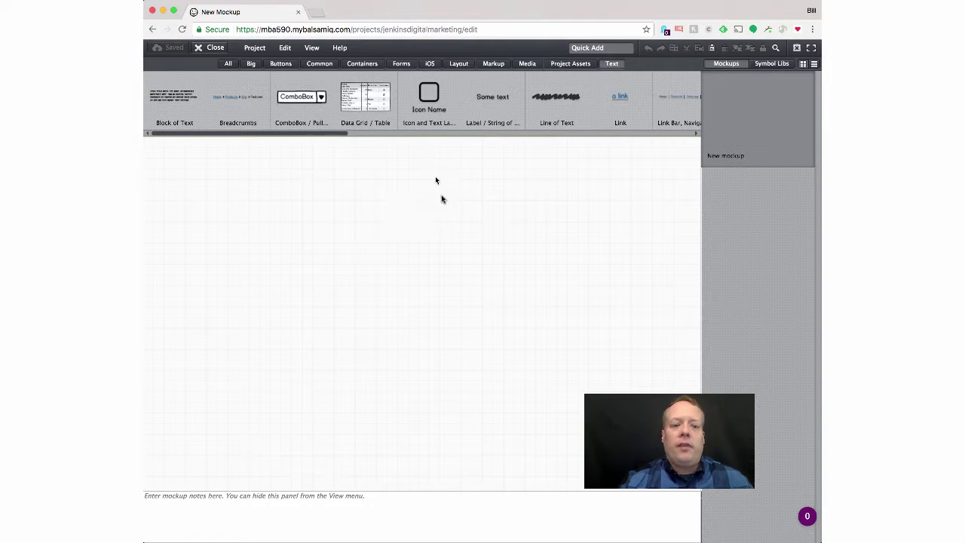
{"action": "left_click", "coordinate": [401, 64]}
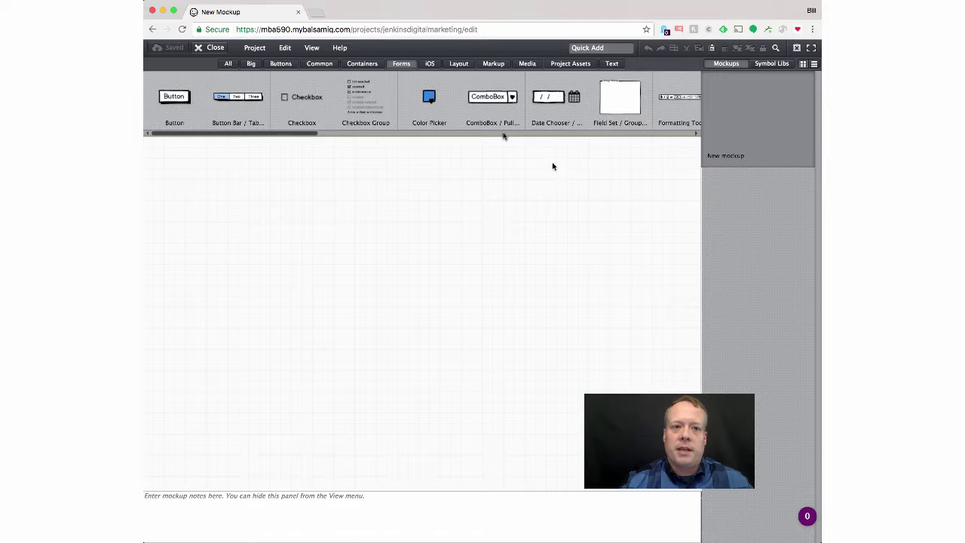
{"action": "left_click", "coordinate": [462, 65]}
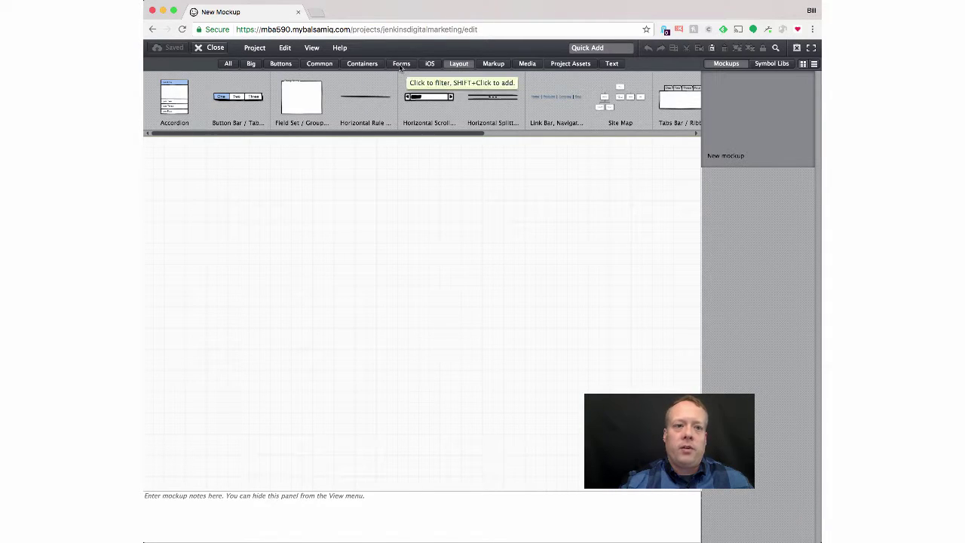
{"action": "left_click", "coordinate": [362, 64]}
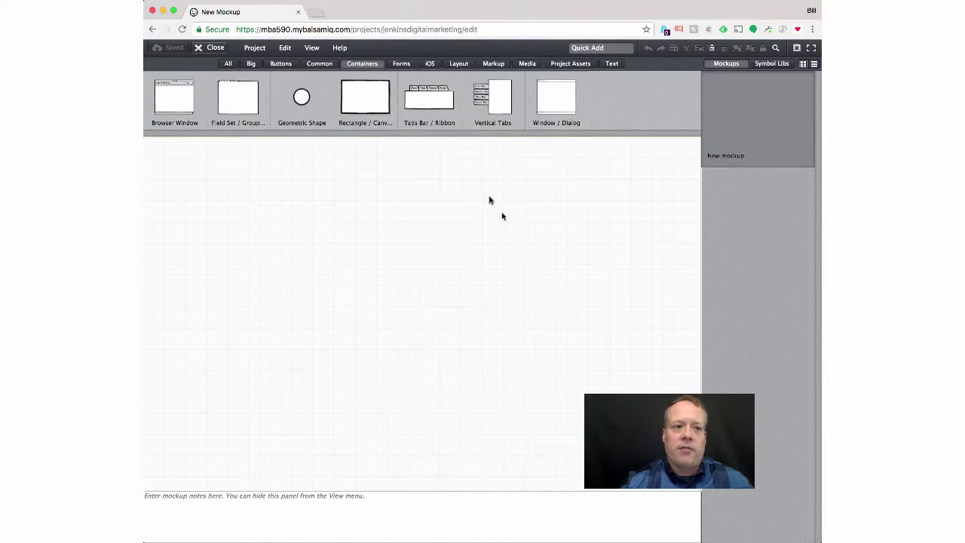
Place a Browser Window addressed jenkinsdigitalmarketing.com and enlarge it to 856x700
{"action": "left_click_drag", "start_coordinate": [176, 94], "coordinate": [200, 157]}
{"action": "type", "text": "jen"}
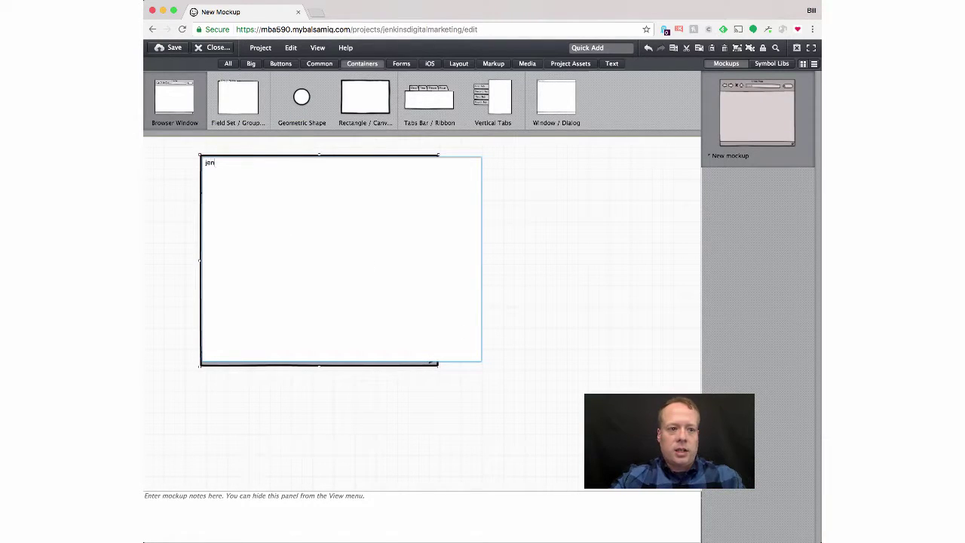
{"action": "type", "text": "kinsdigitalmarketing.com"}
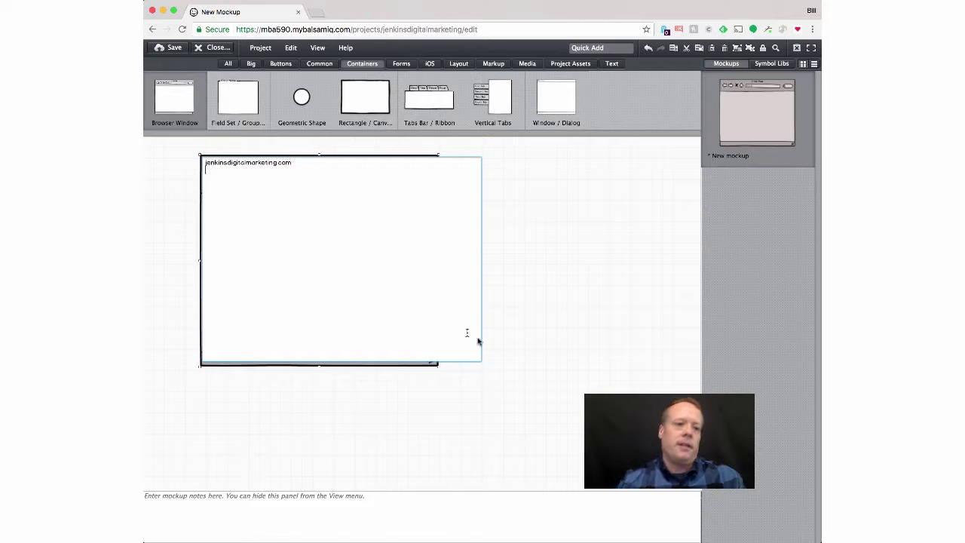
{"action": "key", "text": "Return"}
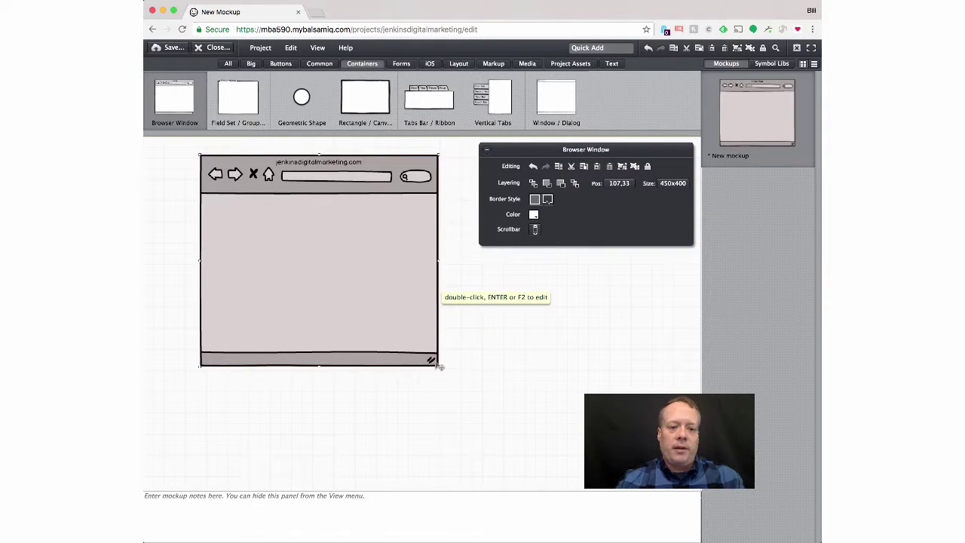
{"action": "left_click_drag", "start_coordinate": [438, 366], "coordinate": [662, 481]}
{"action": "left_click", "coordinate": [402, 64]}
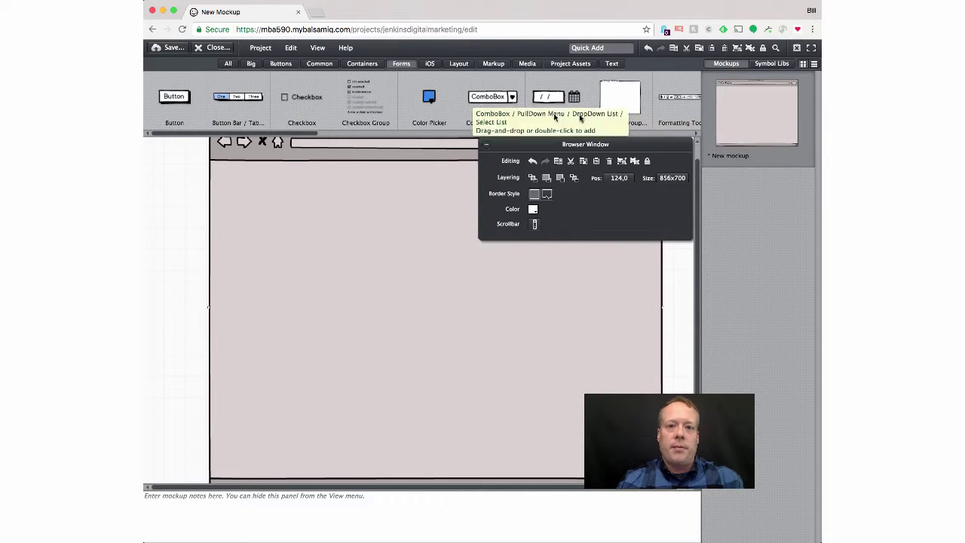
Add a label reading 'Registration Form' inside the browser window
{"action": "left_click", "coordinate": [684, 135]}
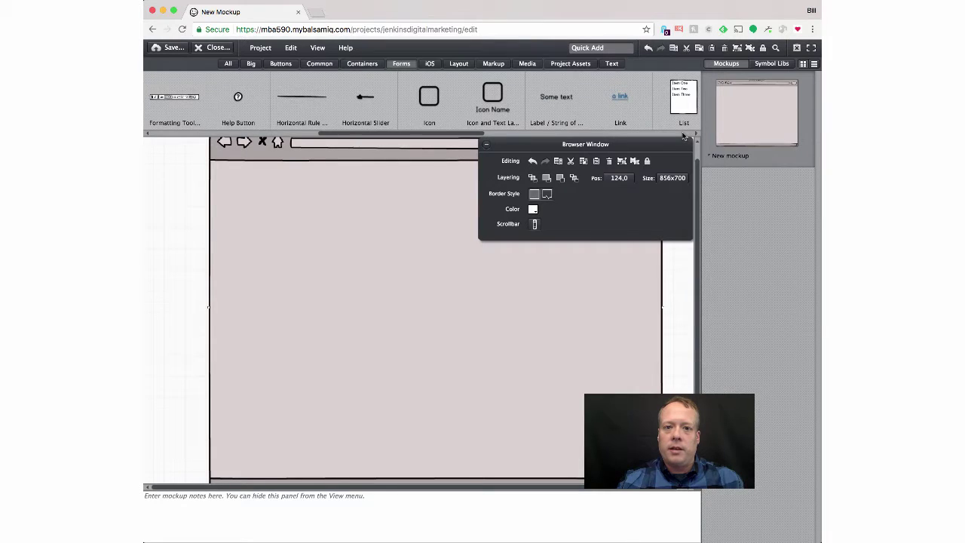
{"action": "left_click_drag", "start_coordinate": [552, 97], "coordinate": [224, 174]}
{"action": "double_click", "coordinate": [238, 179]}
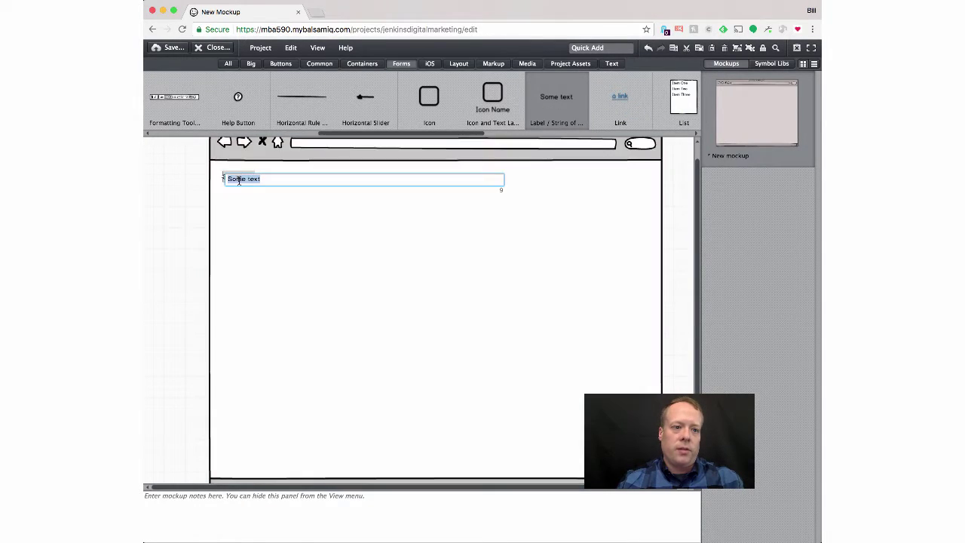
{"action": "type", "text": "Registration"}
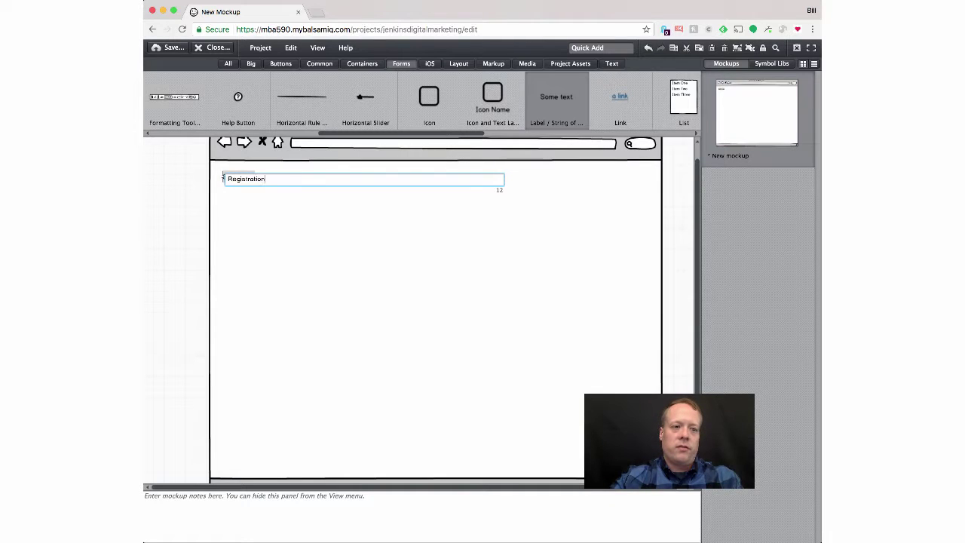
{"action": "type", "text": " Form"}
{"action": "key", "text": "Return"}
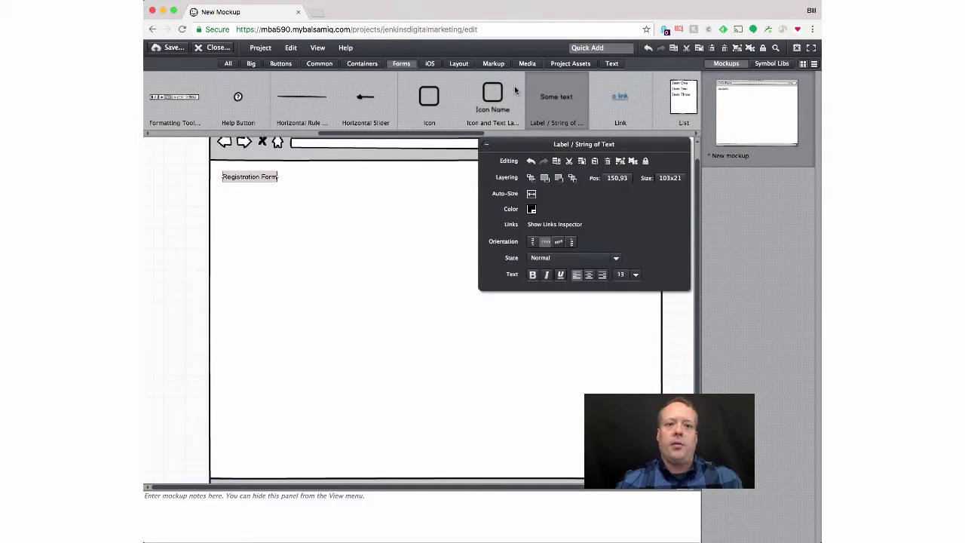
Place a placeholder Block of Text beneath the Registration Form heading
{"action": "left_click", "coordinate": [610, 65]}
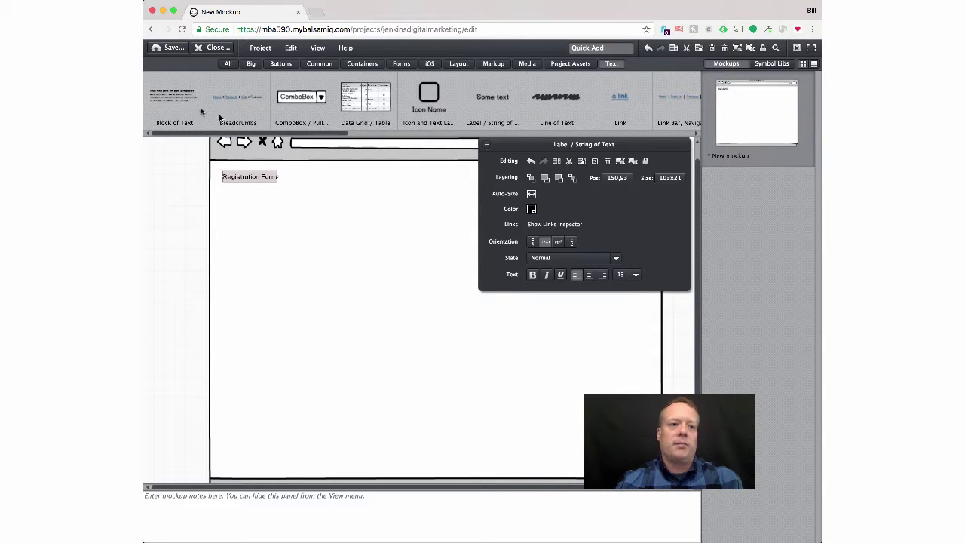
{"action": "left_click_drag", "start_coordinate": [175, 98], "coordinate": [221, 186]}
{"action": "left_click", "coordinate": [384, 276]}
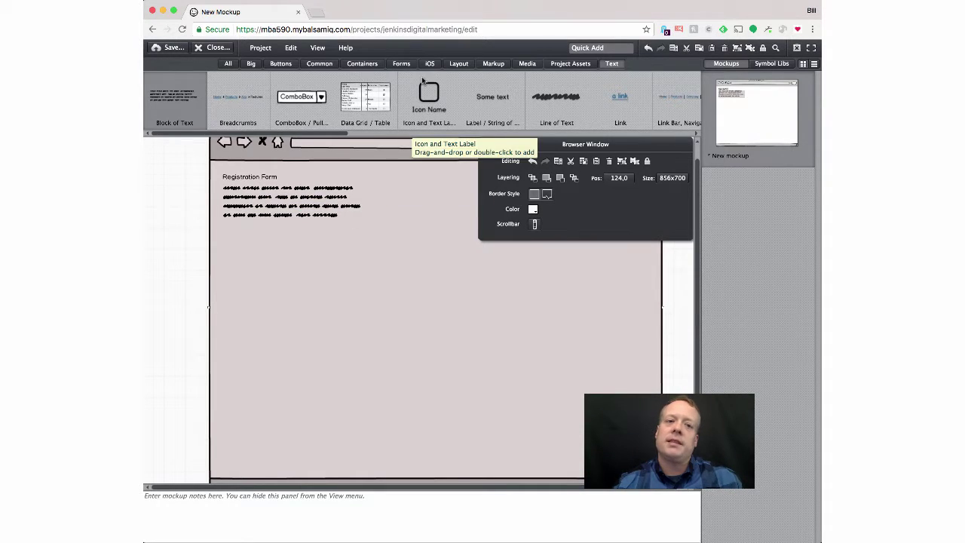
Add a Text Input labelled 'First Name' below the paragraph
{"action": "left_click", "coordinate": [402, 64]}
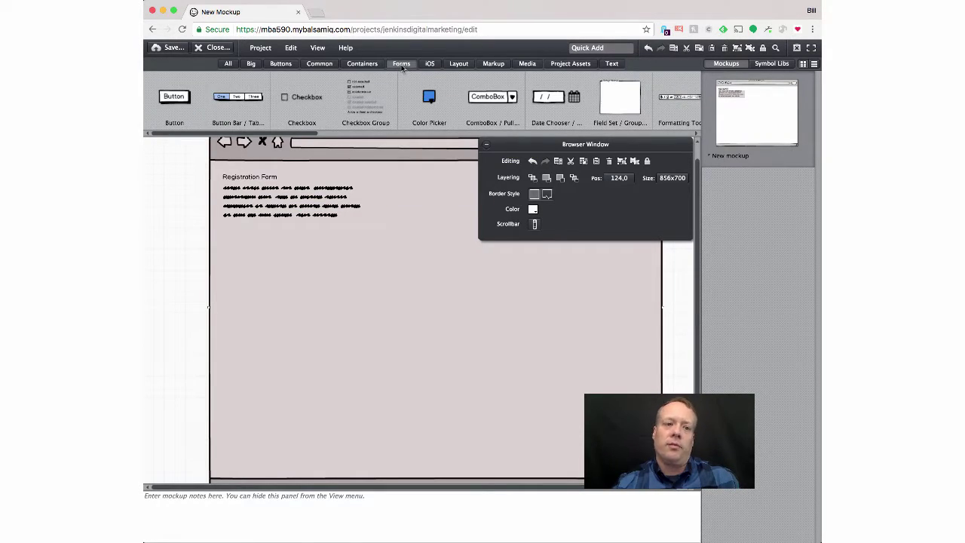
{"action": "left_click", "coordinate": [681, 135]}
{"action": "left_click", "coordinate": [681, 134]}
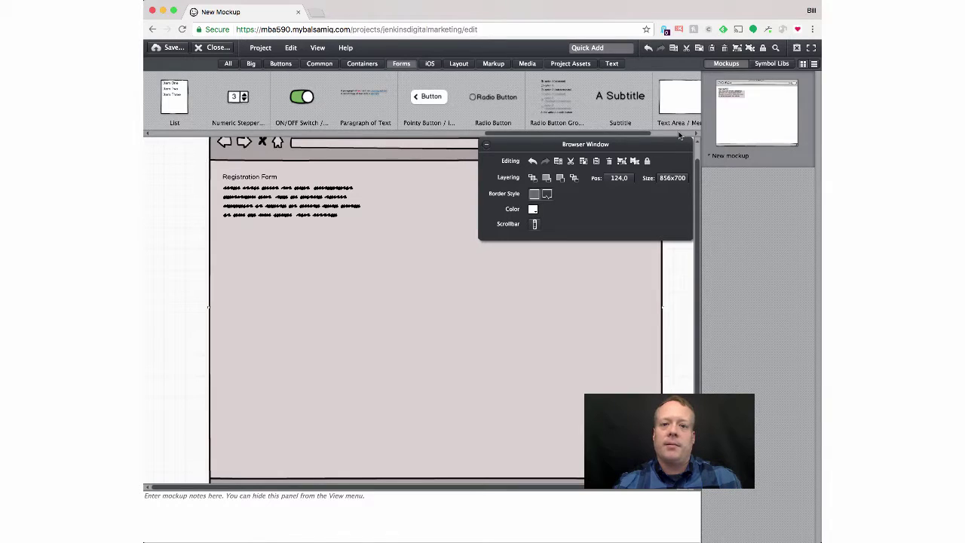
{"action": "left_click", "coordinate": [681, 134]}
{"action": "left_click_drag", "start_coordinate": [620, 97], "coordinate": [224, 228]}
{"action": "double_click", "coordinate": [240, 236]}
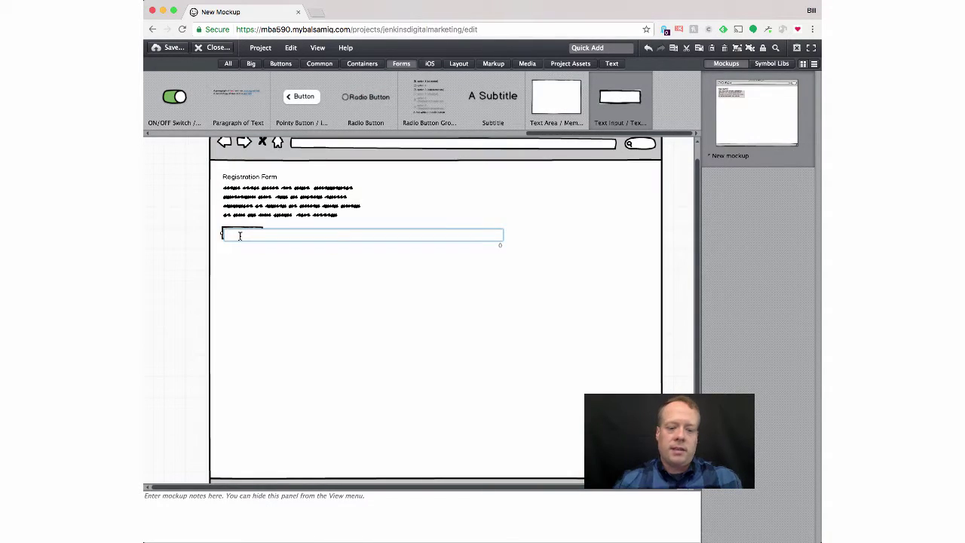
{"action": "type", "text": "First Name"}
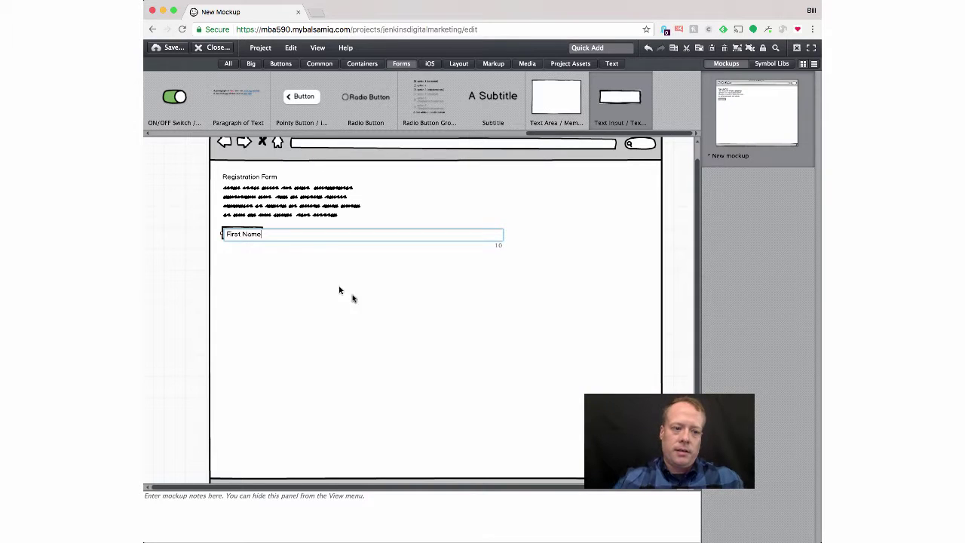
{"action": "key", "text": "Return"}
Add a second text input labelled Last Name and position it beside First Name
{"action": "left_click_drag", "start_coordinate": [645, 110], "coordinate": [271, 234]}
{"action": "double_click", "coordinate": [272, 235]}
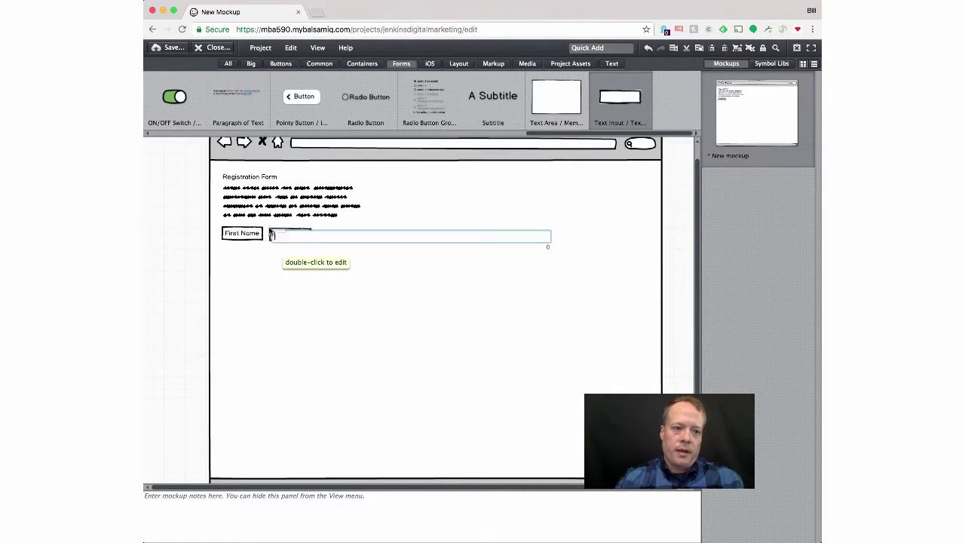
{"action": "type", "text": "Last Name"}
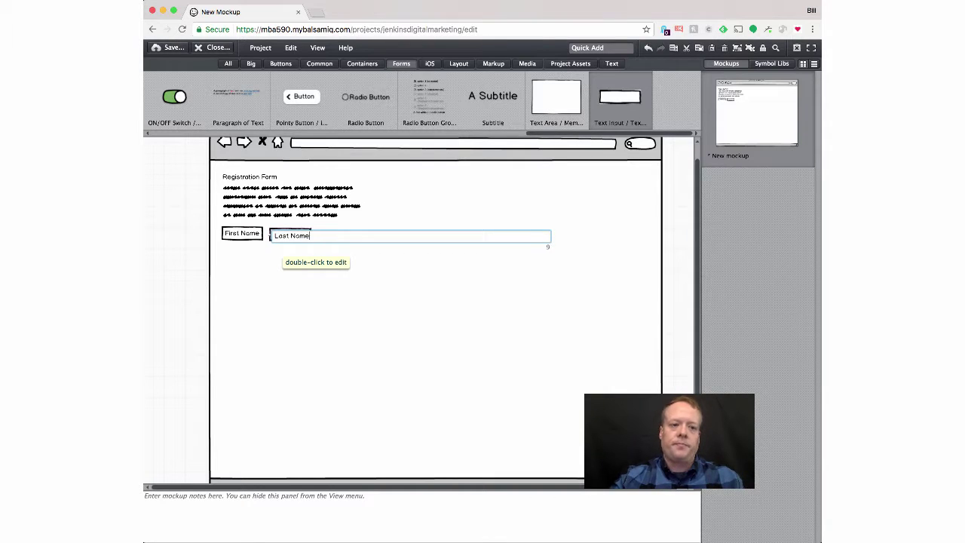
{"action": "key", "text": "Return"}
{"action": "left_click_drag", "start_coordinate": [299, 238], "coordinate": [274, 236]}
{"action": "left_click", "coordinate": [256, 236]}
Place a Button under the name fields and relabel it 'Submit'
{"action": "left_click", "coordinate": [315, 271]}
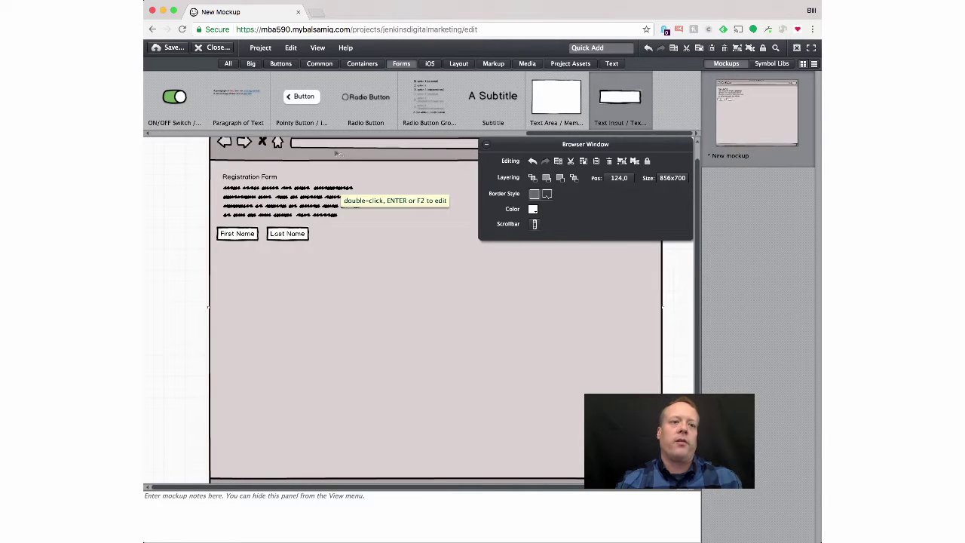
{"action": "left_click", "coordinate": [389, 135]}
{"action": "left_click_drag", "start_coordinate": [389, 136], "coordinate": [243, 256]}
{"action": "double_click", "coordinate": [243, 258]}
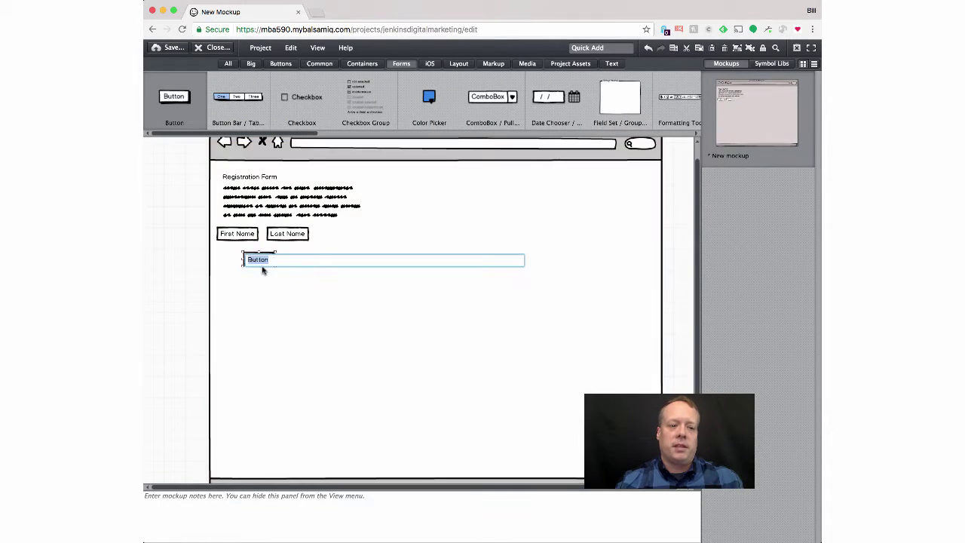
{"action": "type", "text": "Submit"}
{"action": "key", "text": "Return"}
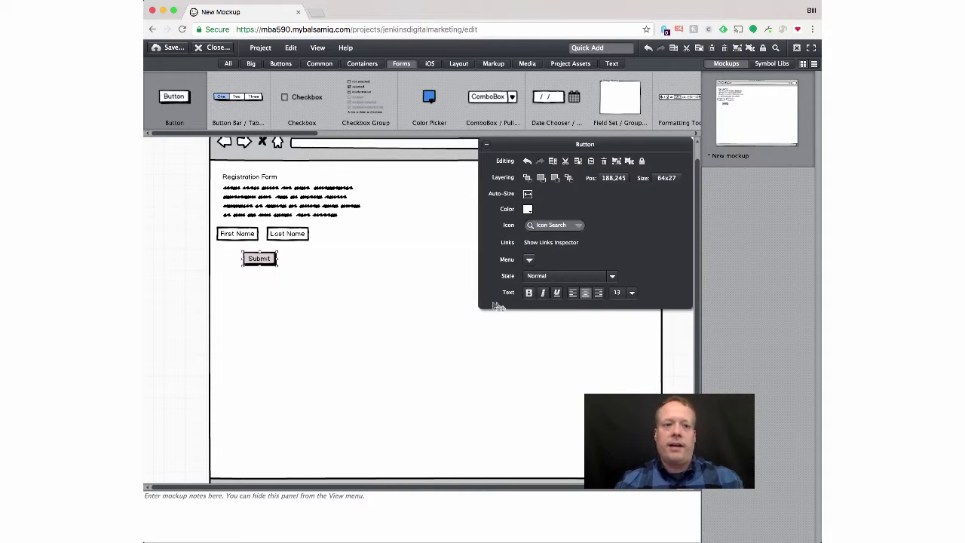
{"action": "left_click", "coordinate": [377, 339]}
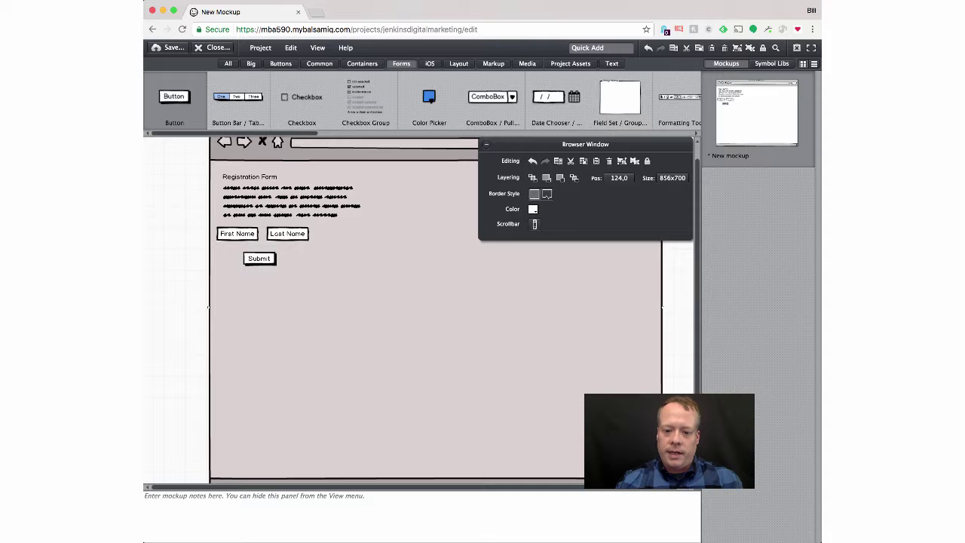
{"action": "scroll", "coordinate": [453, 310], "scroll_direction": "down", "scroll_amount": 1}
Resize the browser window down to 338x355 so it fits its contents
{"action": "left_click_drag", "start_coordinate": [662, 476], "coordinate": [389, 294]}
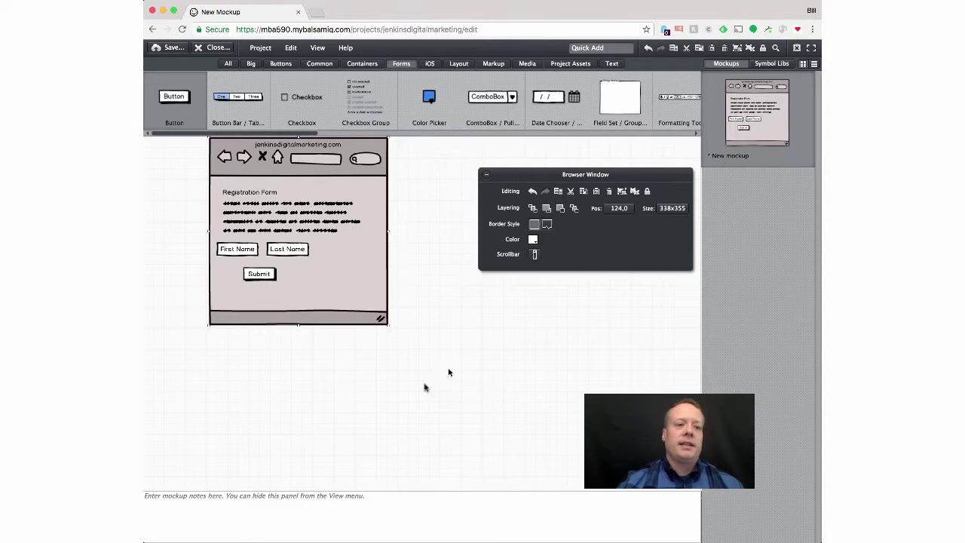
Save the mockup under the name 'registration form'
{"action": "left_click", "coordinate": [169, 47]}
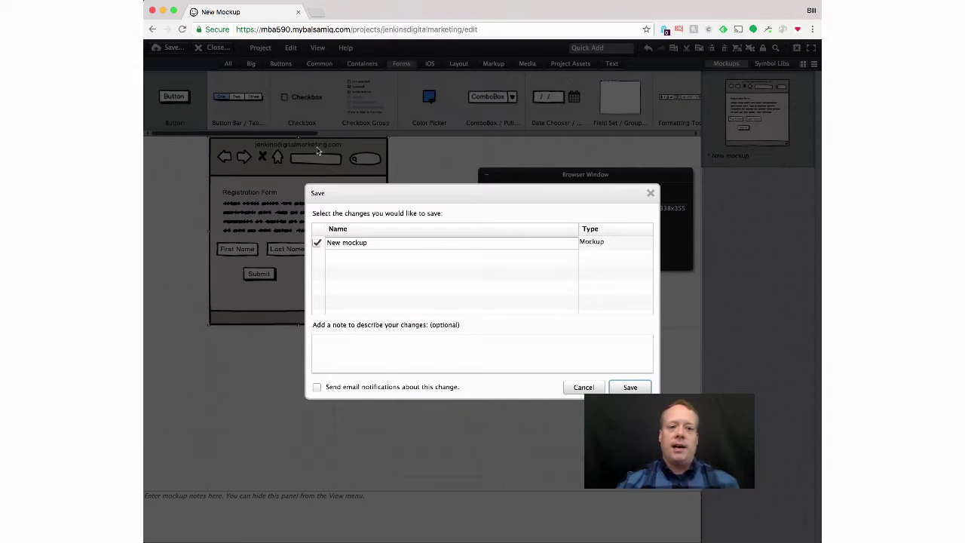
{"action": "left_click", "coordinate": [414, 242]}
{"action": "left_click", "coordinate": [414, 242]}
{"action": "type", "text": "registra"}
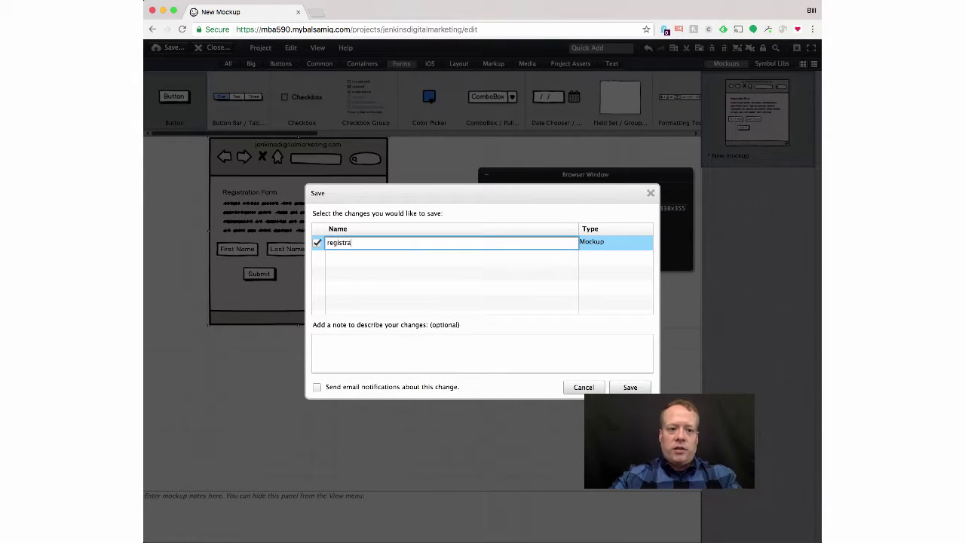
{"action": "type", "text": "tion form"}
{"action": "left_click", "coordinate": [629, 386]}
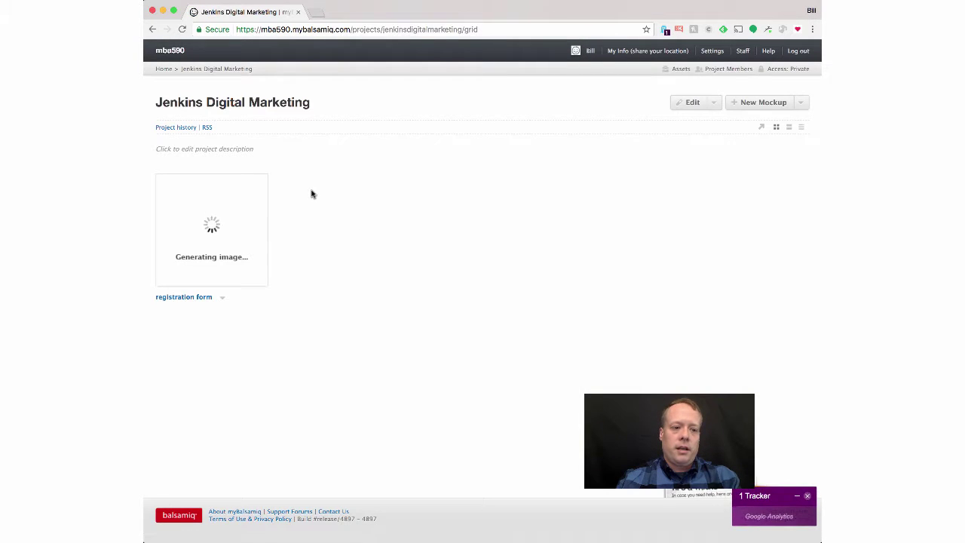
Create another mockup holding a Browser Window addressed jenkinsdigitalmarketing.com
{"action": "left_click", "coordinate": [769, 105]}
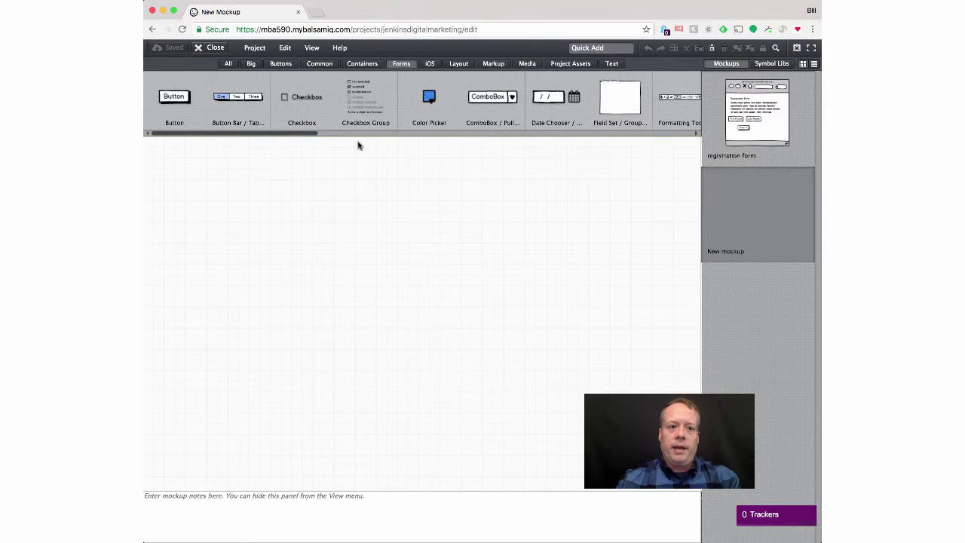
{"action": "left_click", "coordinate": [362, 64]}
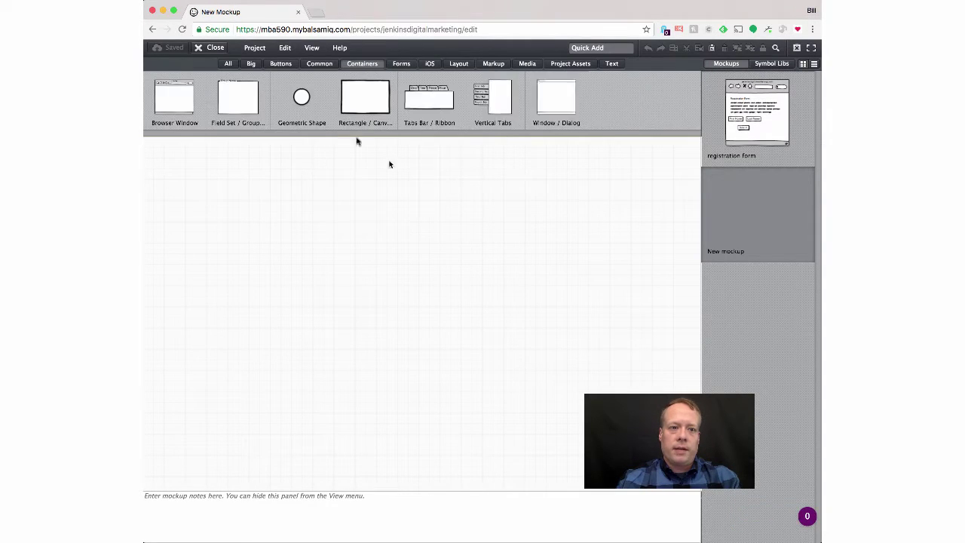
{"action": "left_click_drag", "start_coordinate": [172, 105], "coordinate": [290, 211]}
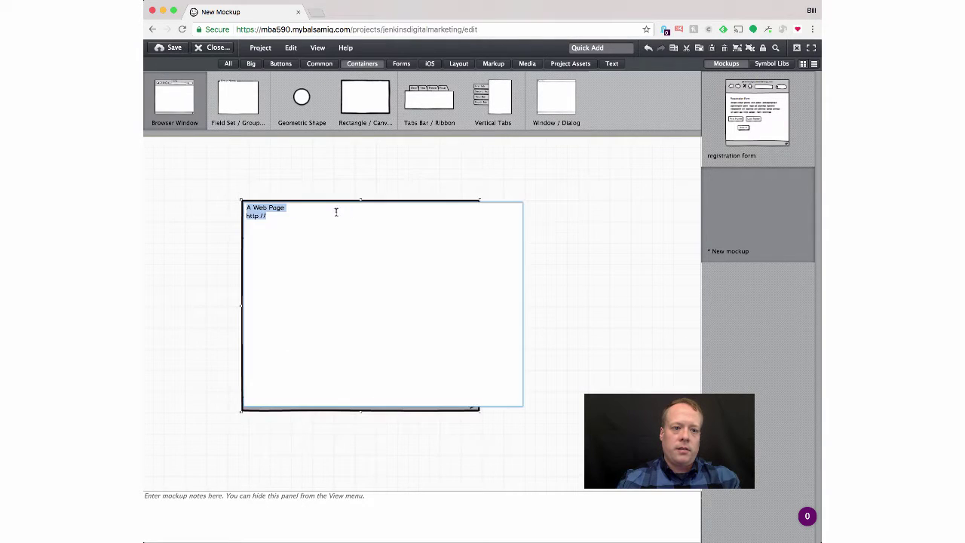
{"action": "type", "text": "jenkins"}
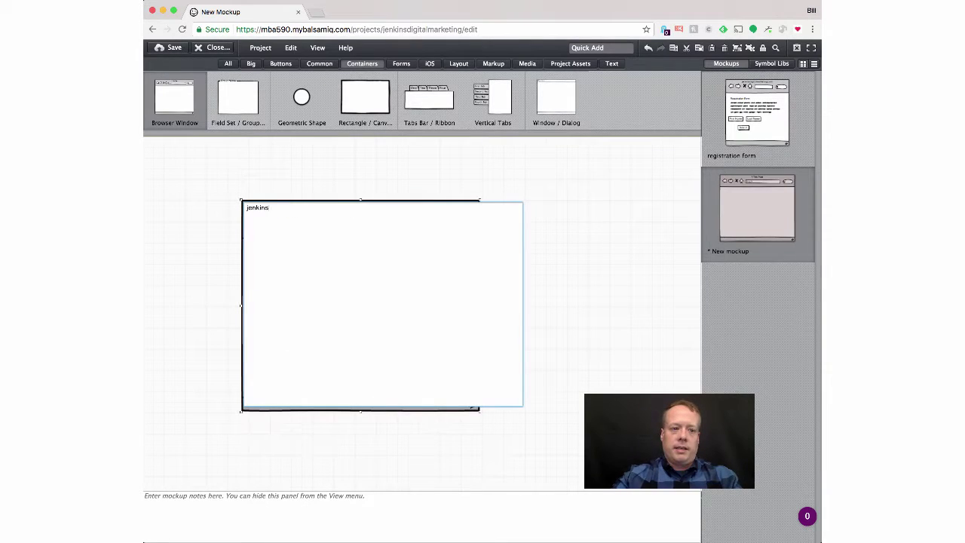
{"action": "type", "text": "digitalmarketin"}
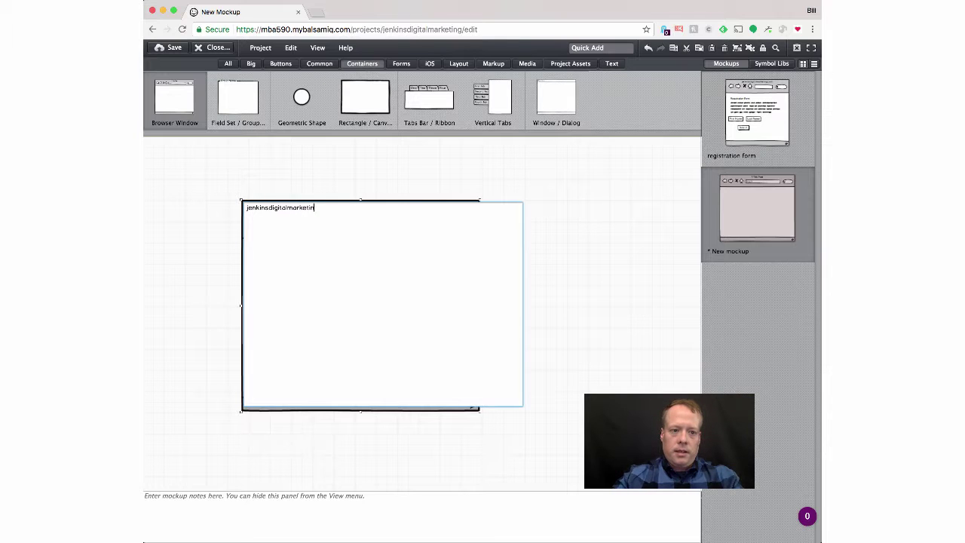
{"action": "type", "text": "g.com"}
{"action": "key", "text": "Return"}
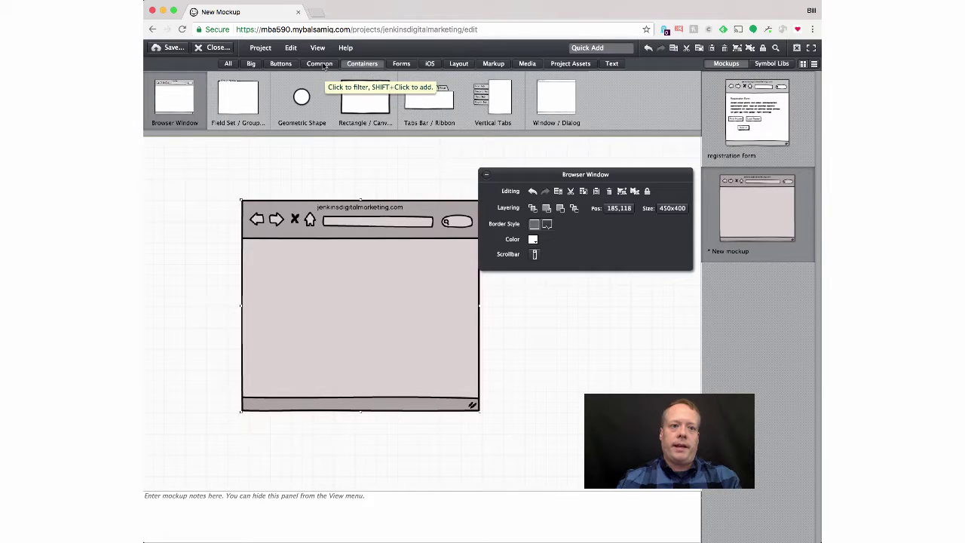
Place a Big Title reading 'Jenkins Digital Marketing' inside the browser mockup
{"action": "left_click", "coordinate": [612, 64]}
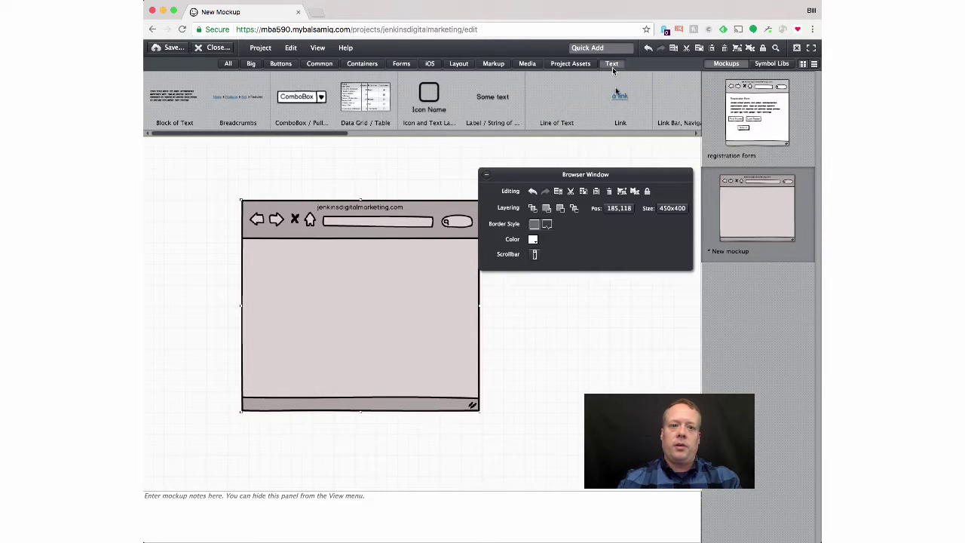
{"action": "left_click", "coordinate": [667, 134]}
{"action": "left_click_drag", "start_coordinate": [486, 103], "coordinate": [347, 263]}
{"action": "type", "text": "Jenkins Digital"}
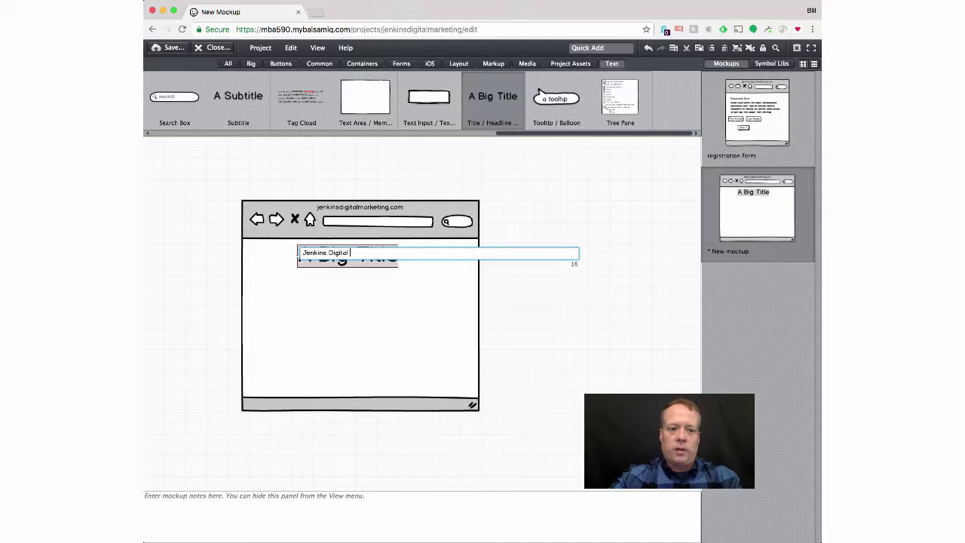
{"action": "type", "text": " Marketing"}
{"action": "key", "text": "Return"}
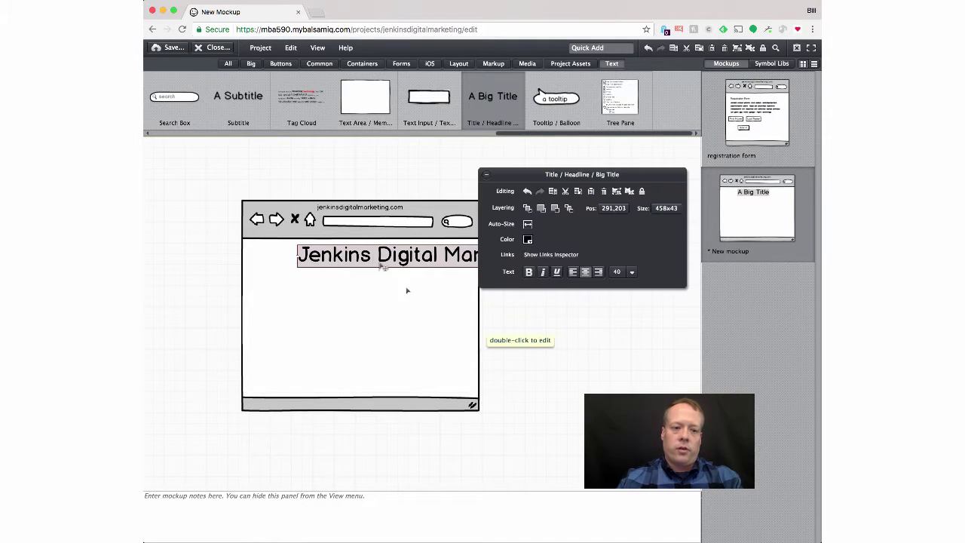
Enlarge the browser frame to 526x404, then centre and underline the heading
{"action": "left_click_drag", "start_coordinate": [385, 260], "coordinate": [328, 257]}
{"action": "left_click", "coordinate": [479, 412]}
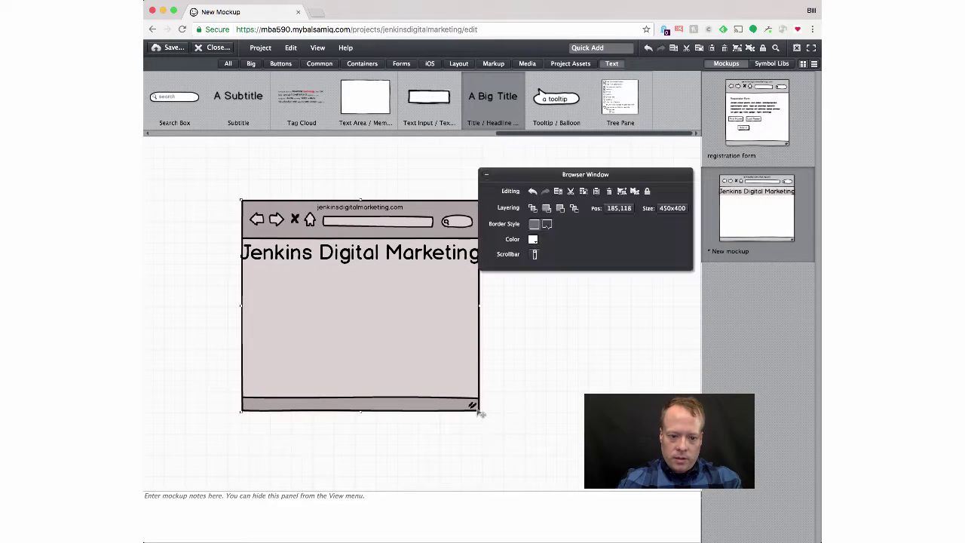
{"action": "left_click_drag", "start_coordinate": [478, 411], "coordinate": [519, 413]}
{"action": "left_click_drag", "start_coordinate": [416, 254], "coordinate": [433, 255]}
{"action": "left_click", "coordinate": [557, 273]}
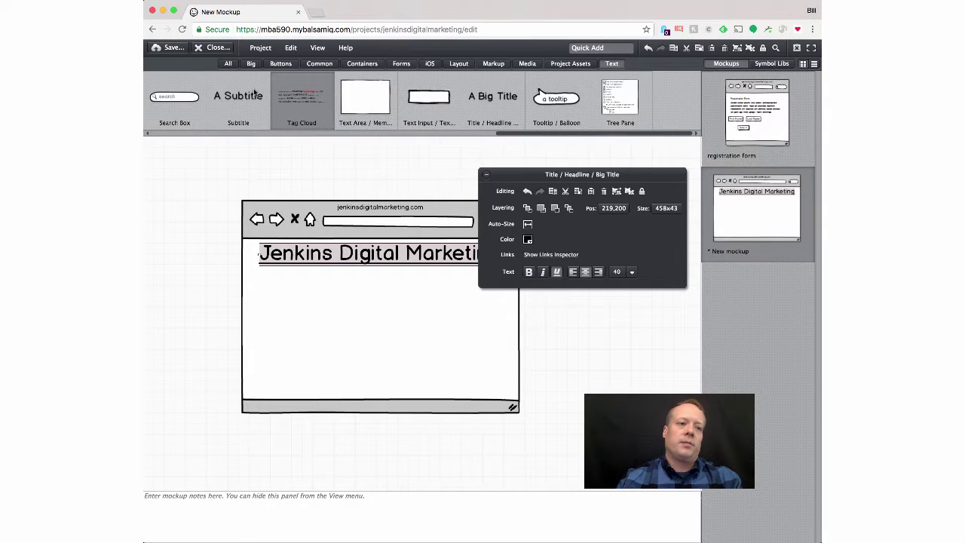
{"action": "scroll", "coordinate": [256, 98], "scroll_direction": "left", "scroll_amount": 5}
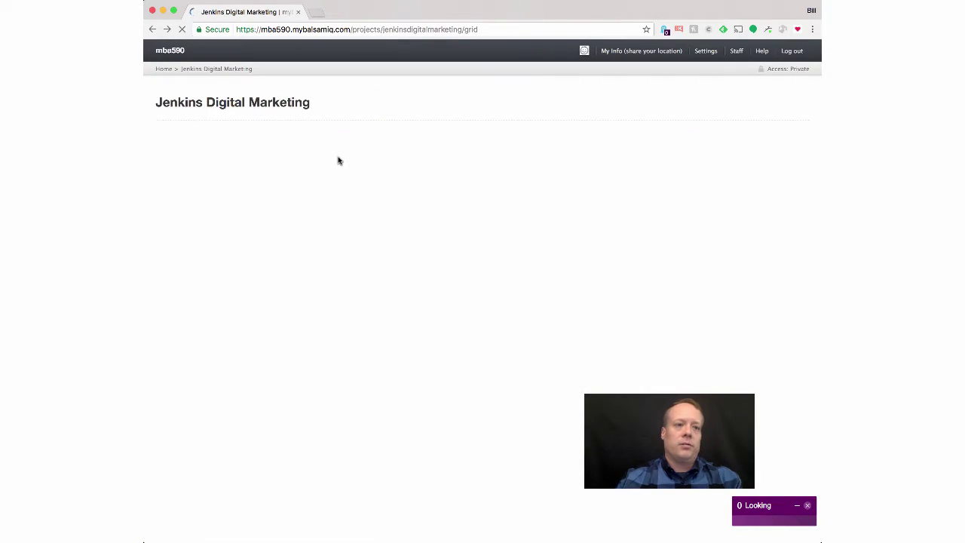
{"action": "scroll", "coordinate": [381, 203], "scroll_direction": "right", "scroll_amount": 5}
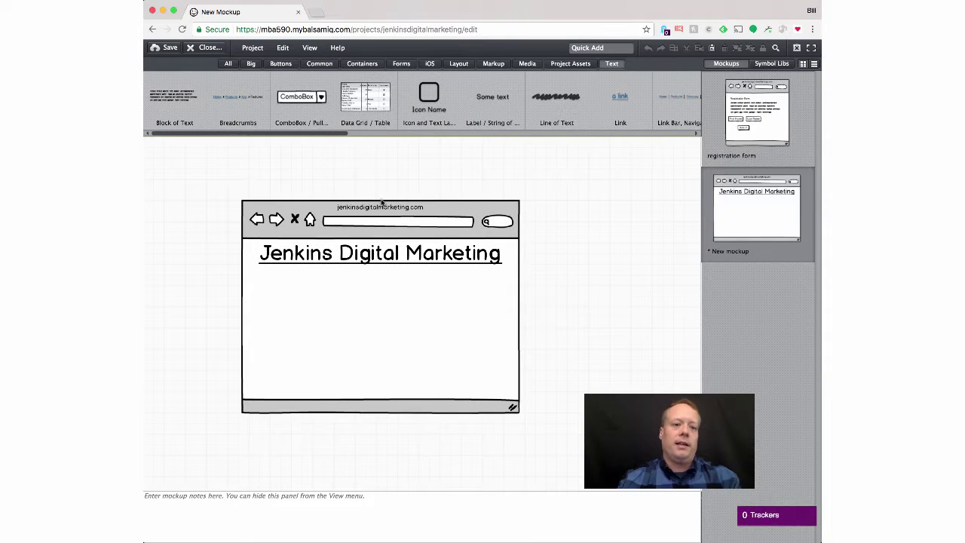
Drop a Block of Text under the heading and a button labelled 'Contact Us' centred below it
{"action": "left_click_drag", "start_coordinate": [175, 98], "coordinate": [307, 267]}
{"action": "left_click", "coordinate": [576, 309]}
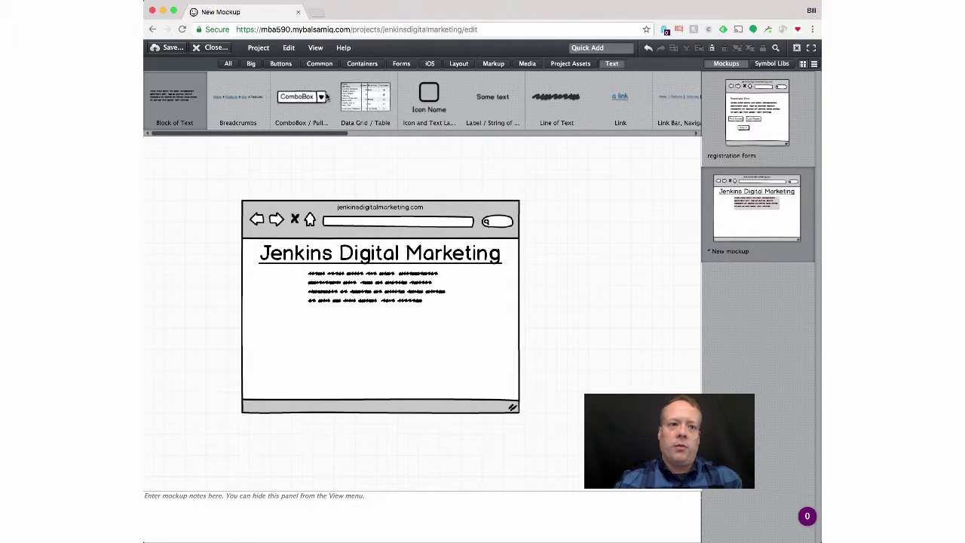
{"action": "left_click", "coordinate": [280, 64]}
{"action": "left_click_drag", "start_coordinate": [173, 97], "coordinate": [352, 316]}
{"action": "double_click", "coordinate": [373, 318]}
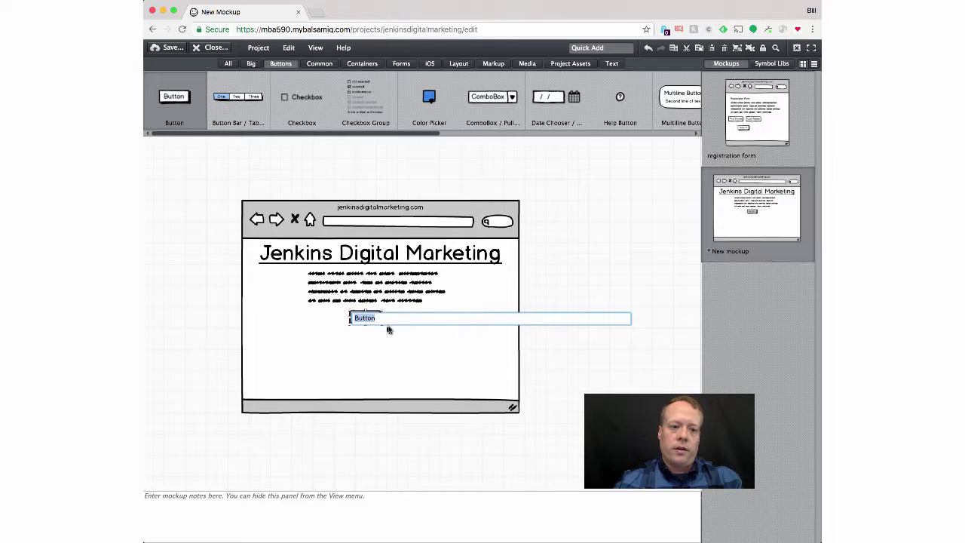
{"action": "type", "text": "Contact Us"}
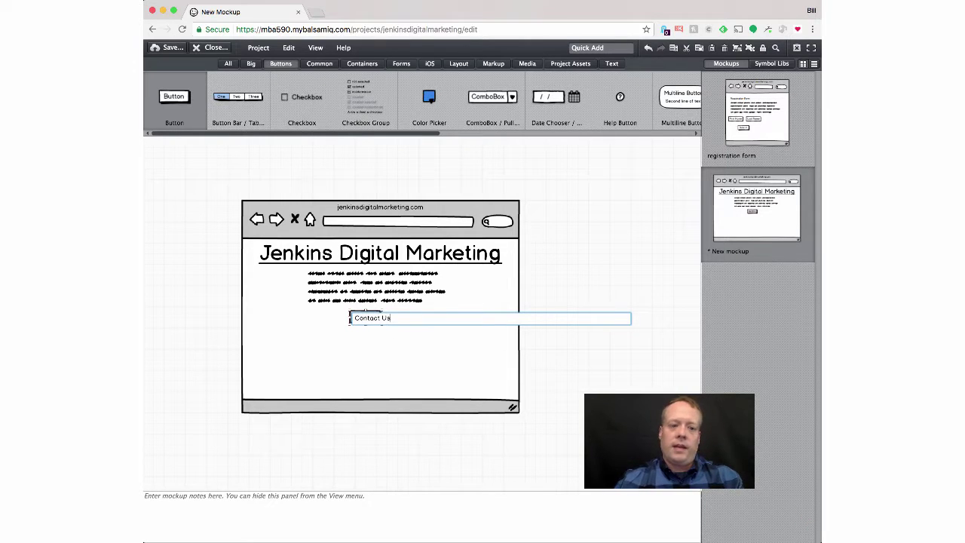
{"action": "key", "text": "Return"}
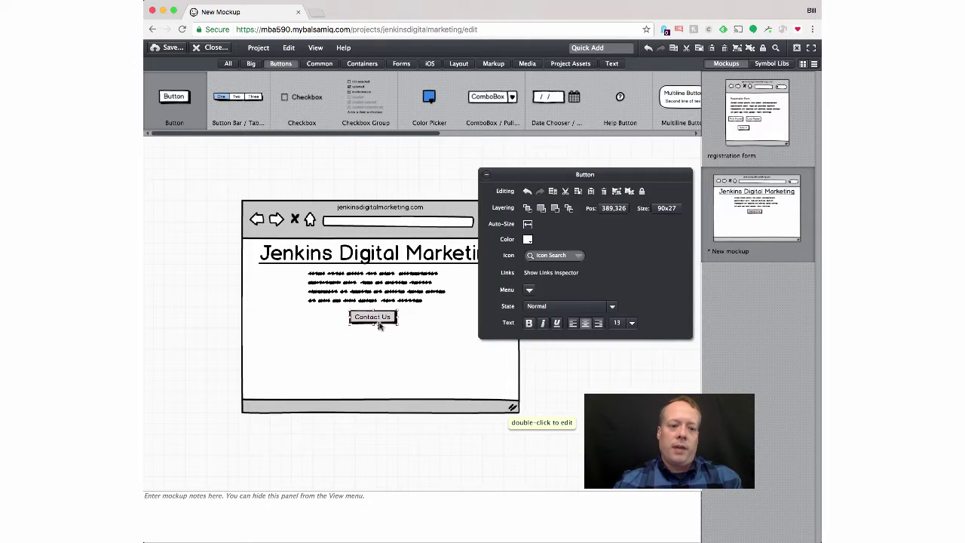
{"action": "left_click_drag", "start_coordinate": [383, 323], "coordinate": [378, 324]}
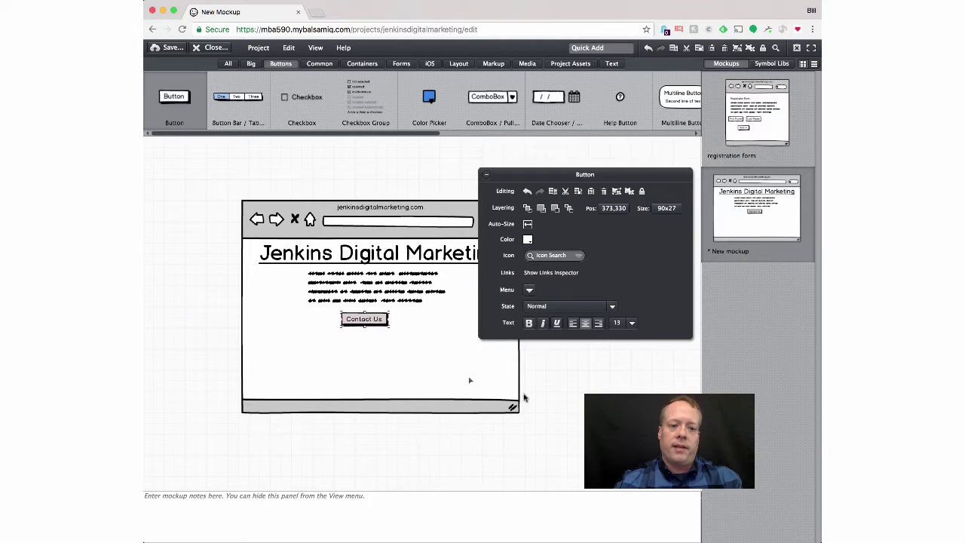
{"action": "left_click", "coordinate": [566, 409]}
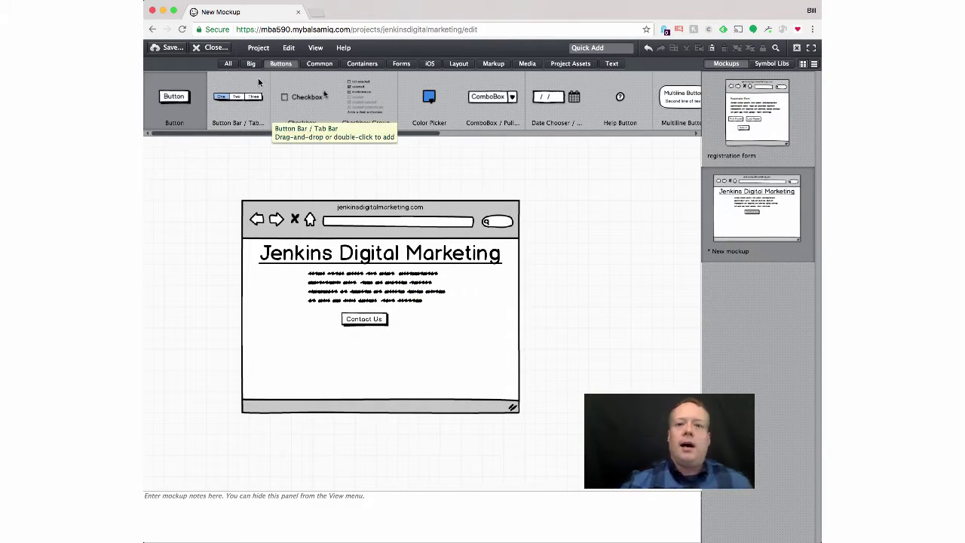
Rename the New mockup to 'Homepage', save it, and close the editor
{"action": "left_click", "coordinate": [172, 48]}
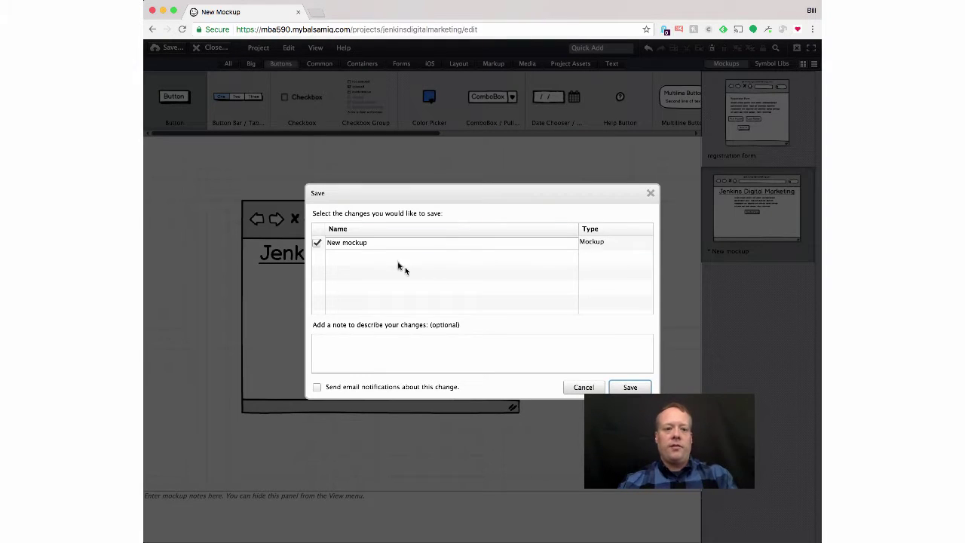
{"action": "double_click", "coordinate": [384, 245]}
{"action": "type", "text": "Homepage"}
{"action": "key", "text": "Return"}
{"action": "key", "text": "Return"}
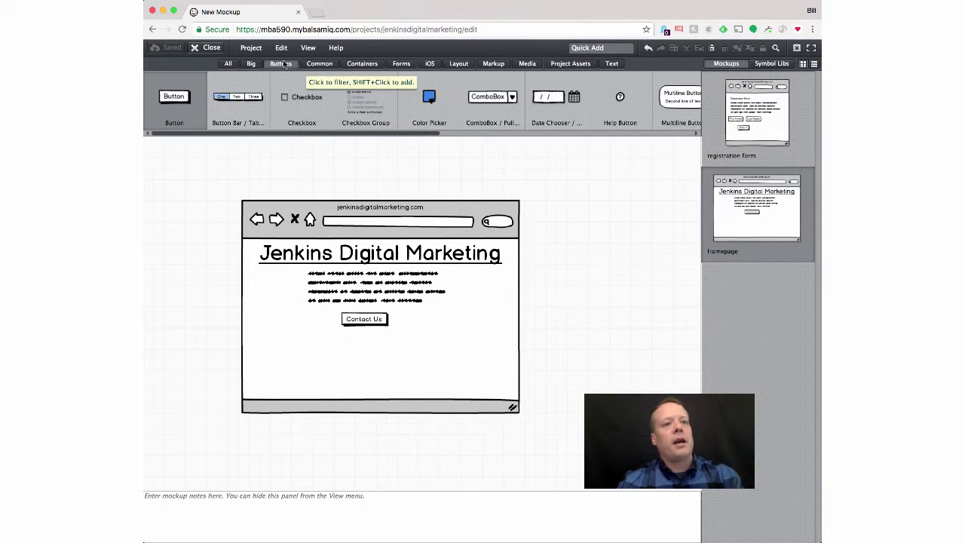
{"action": "left_click", "coordinate": [212, 49]}
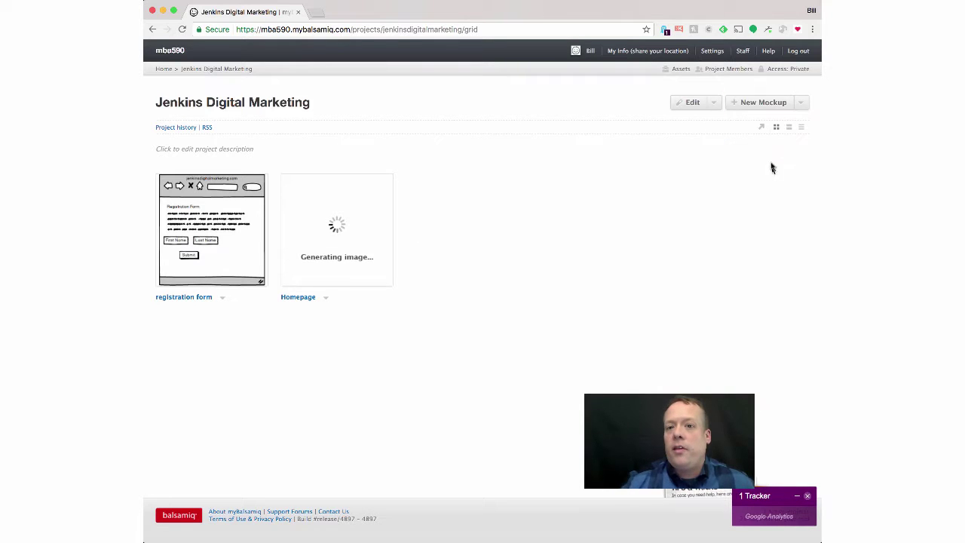
Check the project members list, then open the Homepage mockup page and its Download Image view
{"action": "left_click", "coordinate": [724, 71]}
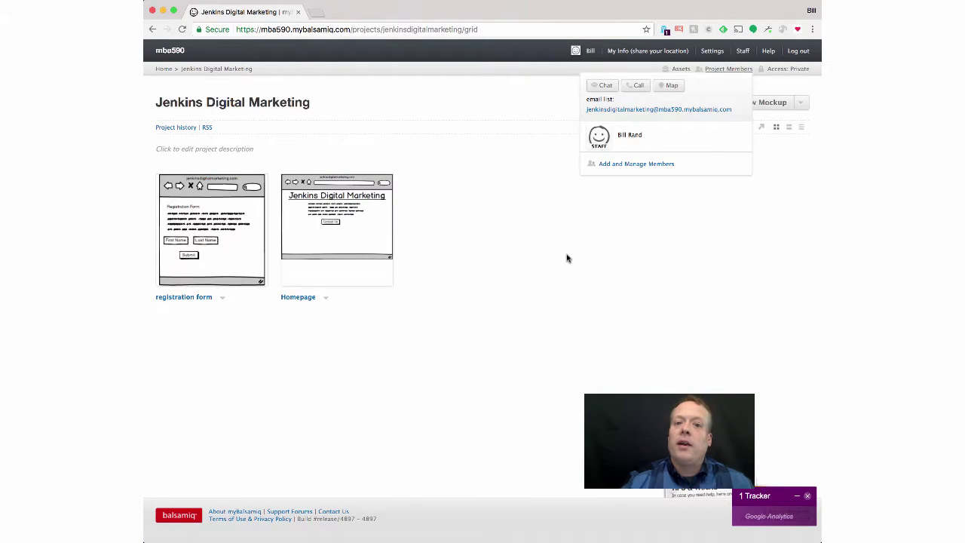
{"action": "left_click", "coordinate": [535, 262]}
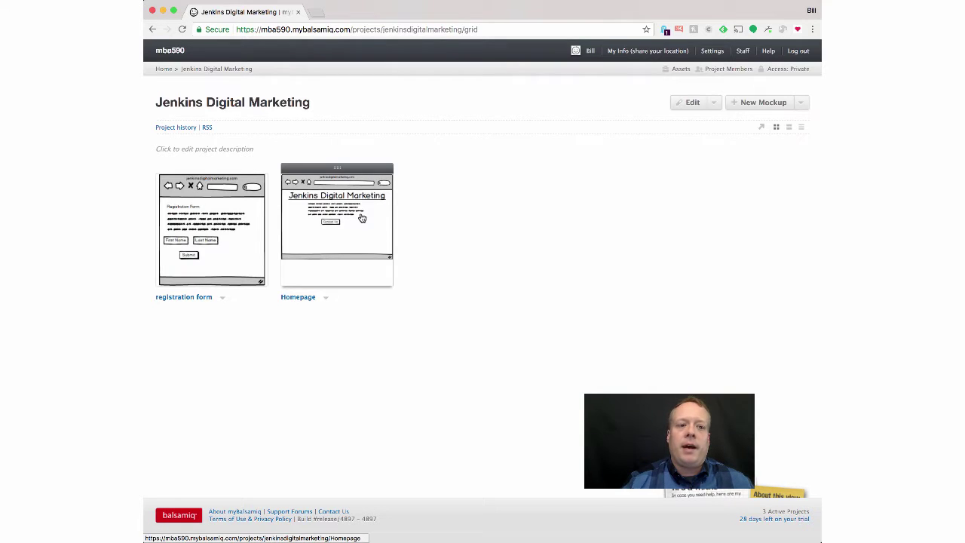
{"action": "left_click", "coordinate": [314, 298]}
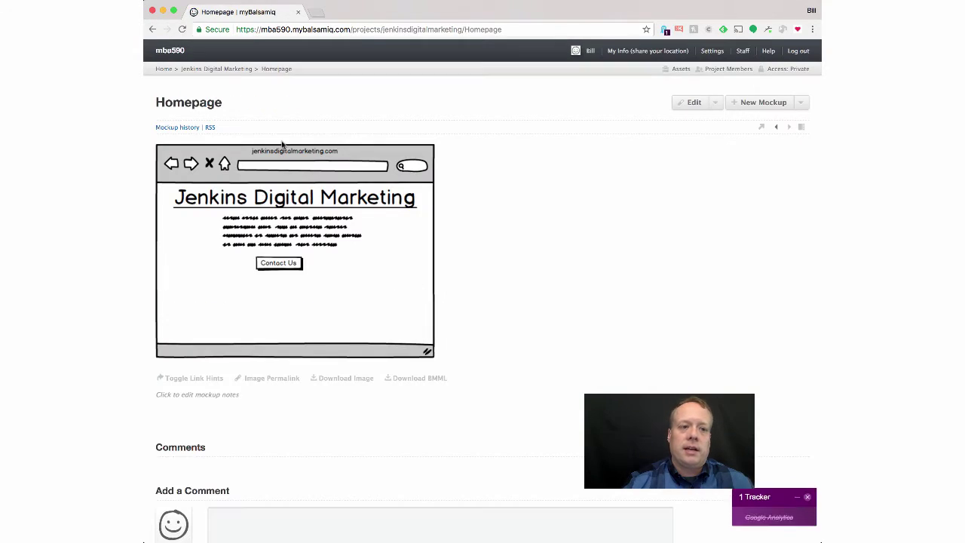
{"action": "left_click", "coordinate": [346, 379]}
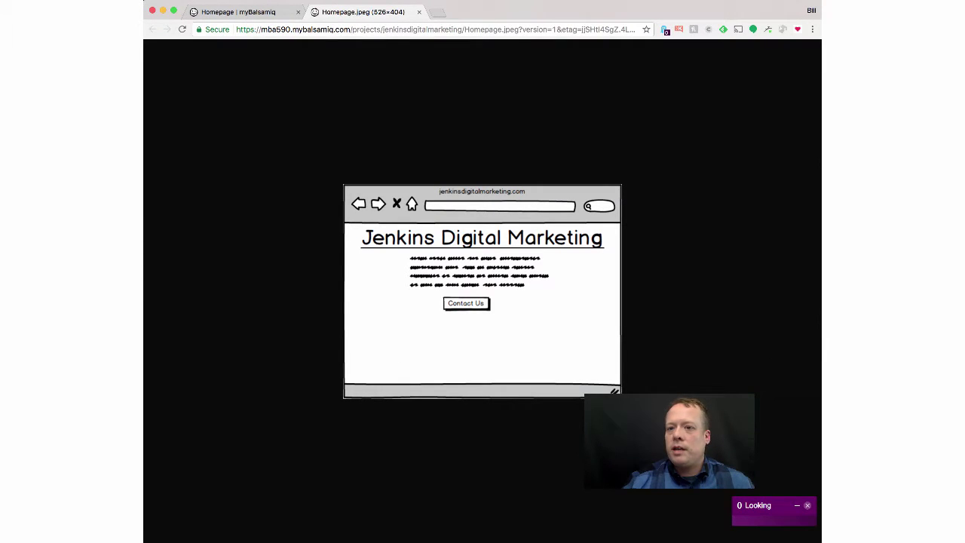
{"action": "left_click_drag", "start_coordinate": [483, 291], "coordinate": [818, 188]}
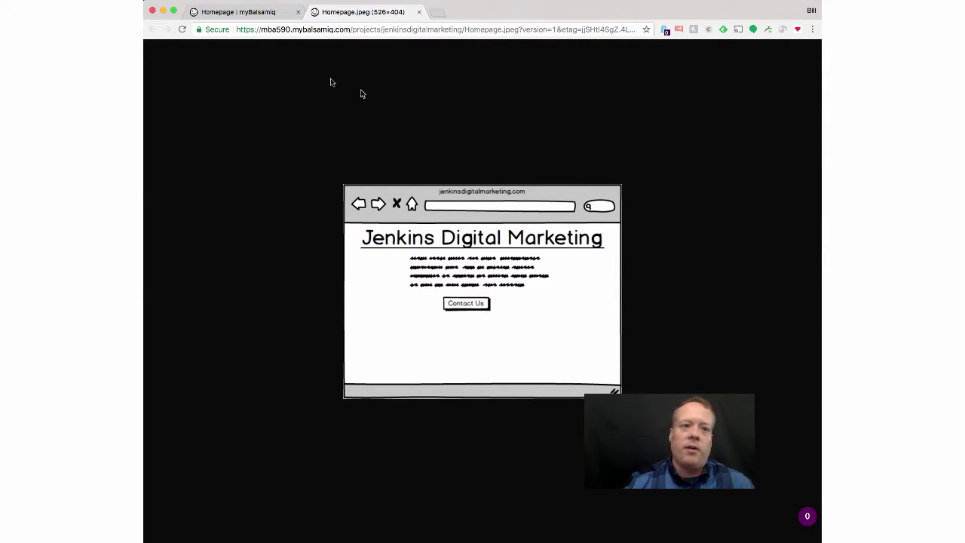
Copy the Homepage Image Permalink URL and load it in a new browser tab
{"action": "left_click", "coordinate": [256, 17]}
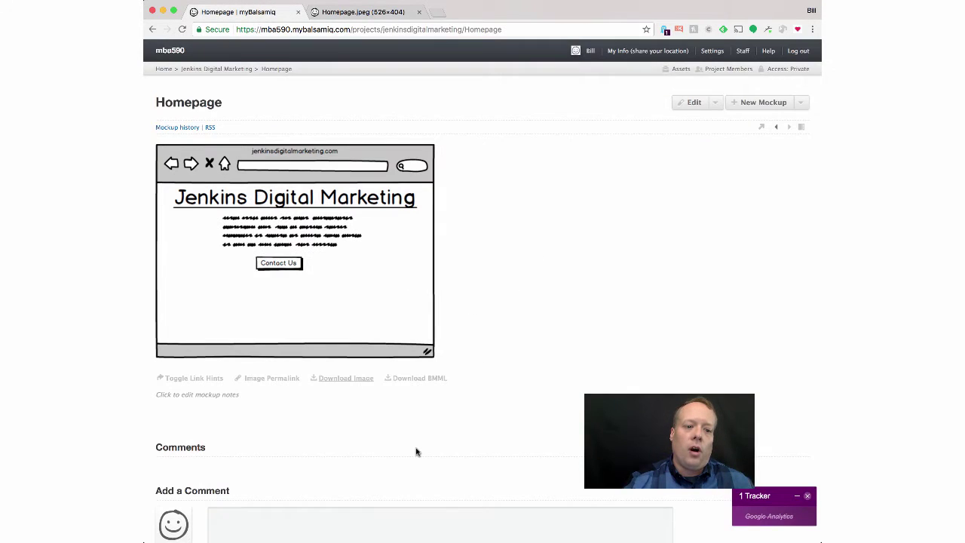
{"action": "left_click", "coordinate": [273, 379]}
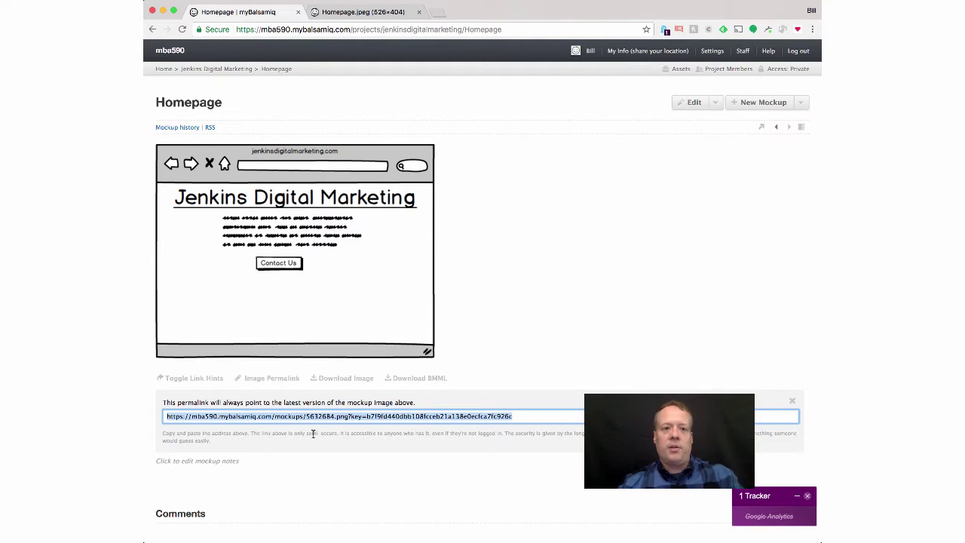
{"action": "key", "text": "super+c"}
{"action": "key", "text": "super+t"}
{"action": "key", "text": "super+v"}
{"action": "key", "text": "Return"}
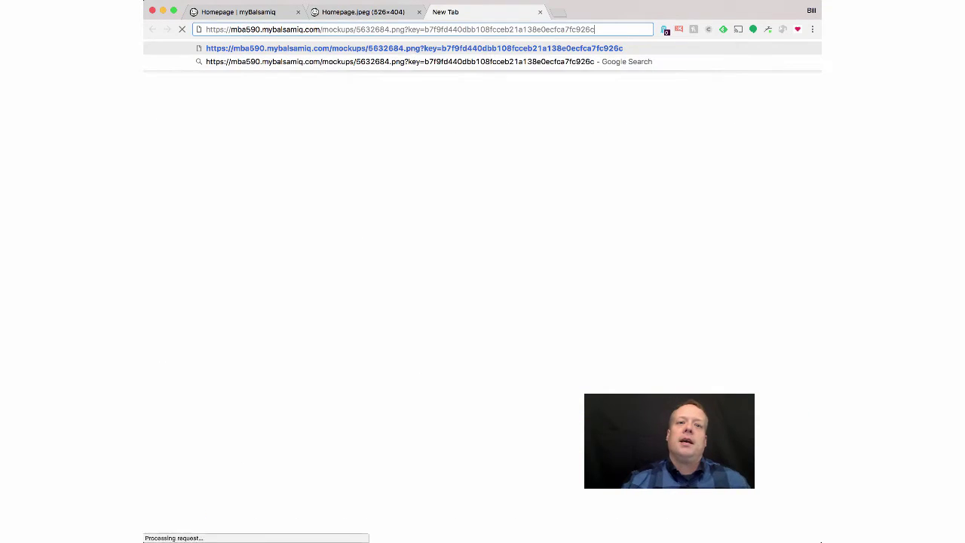